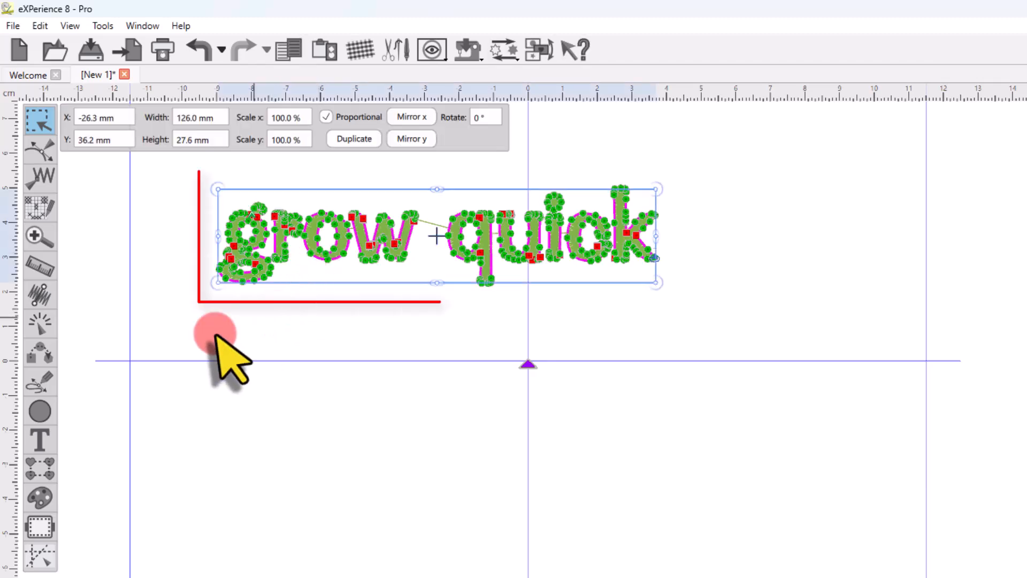
Lower the letters r and u individually within the "grow quick" text, and undo both moves.
click(40, 439)
click(384, 250)
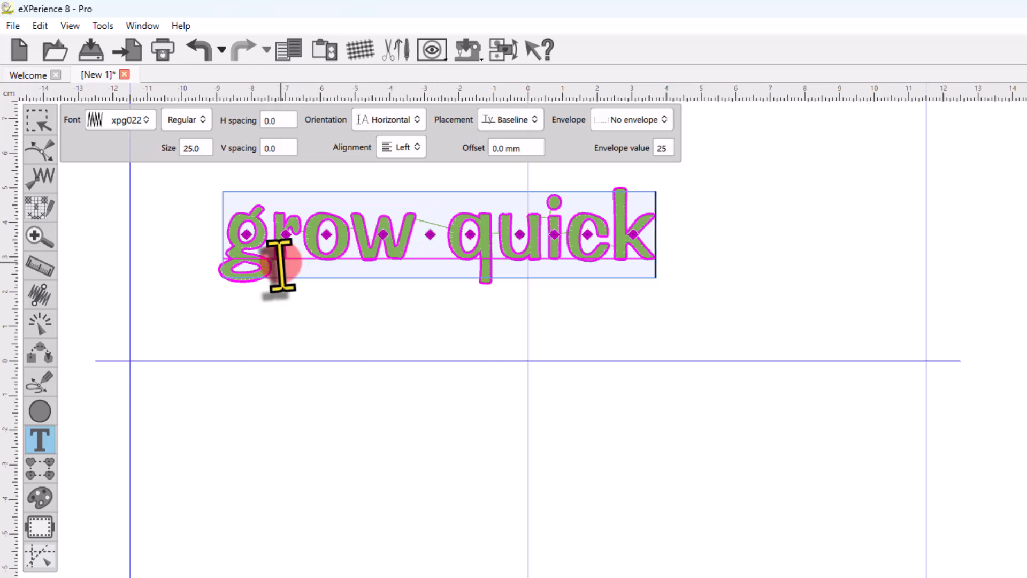
drag(280, 234, 285, 257)
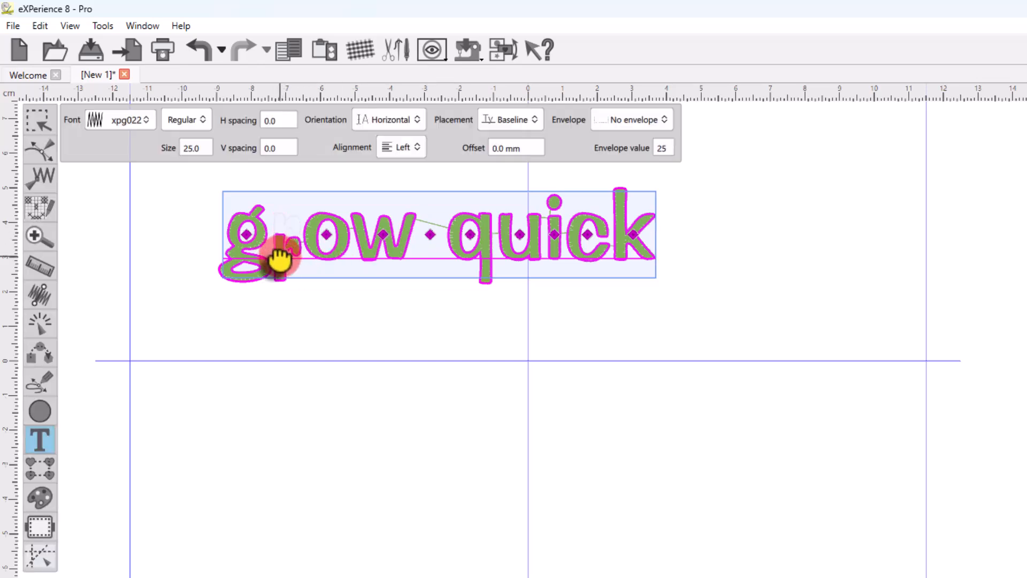
drag(519, 234, 516, 259)
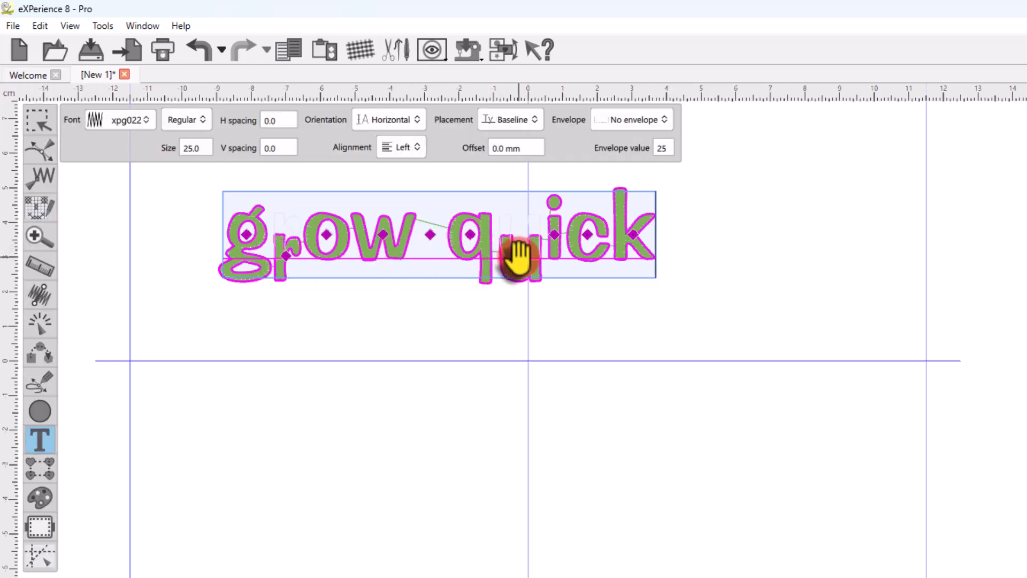
click(531, 361)
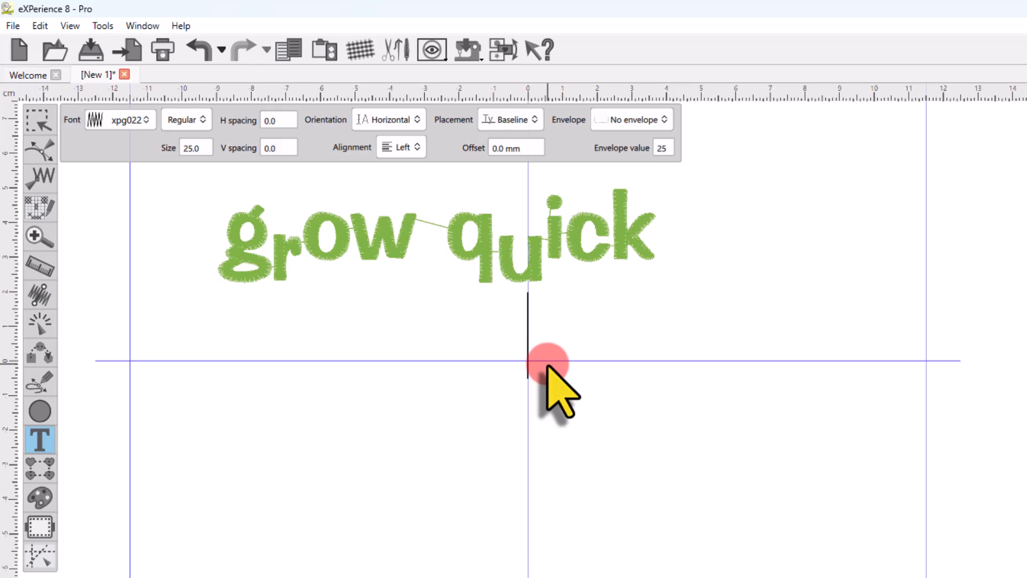
key(ctrl+z)
key(ctrl+z)
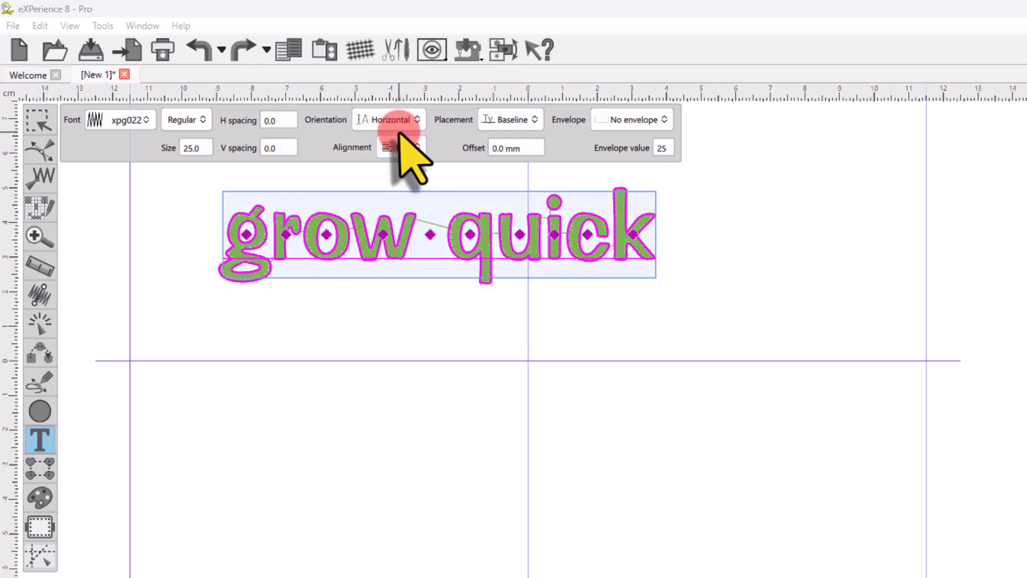
Set the text orientation to On line segment and reposition both line endpoints so the text slopes upward across the centre.
click(397, 120)
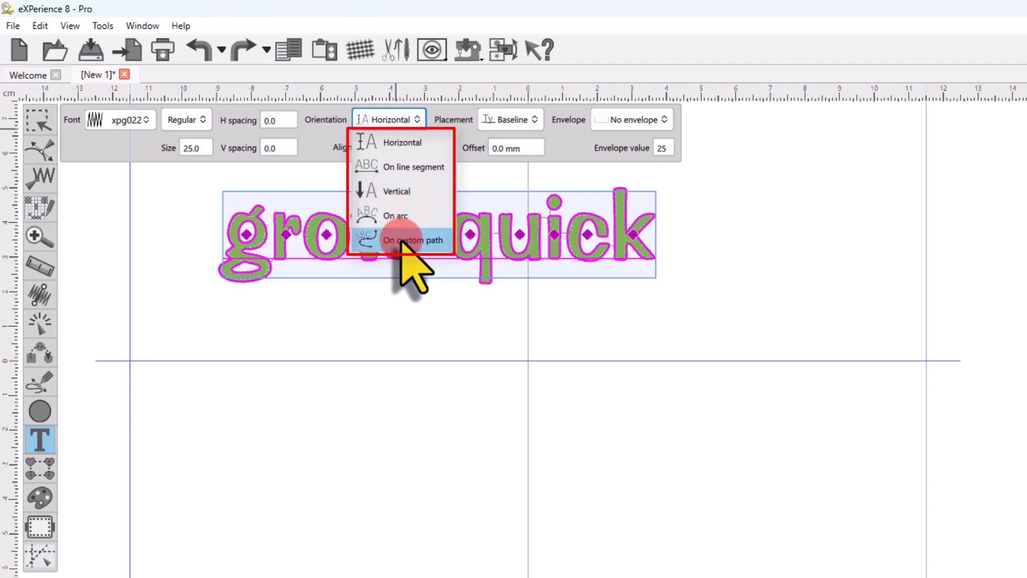
click(395, 168)
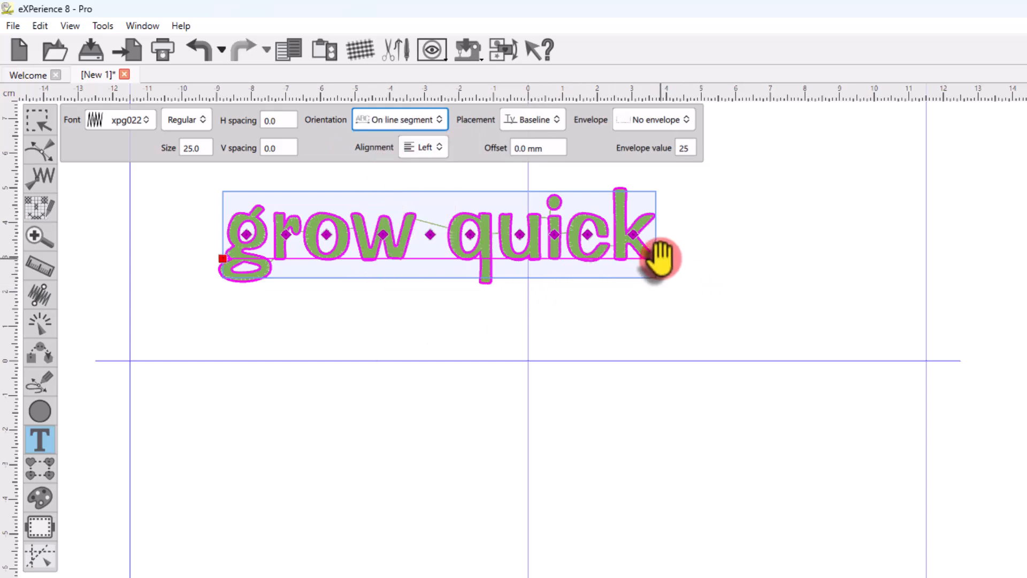
drag(656, 259, 662, 305)
drag(223, 258, 188, 423)
drag(662, 305, 783, 283)
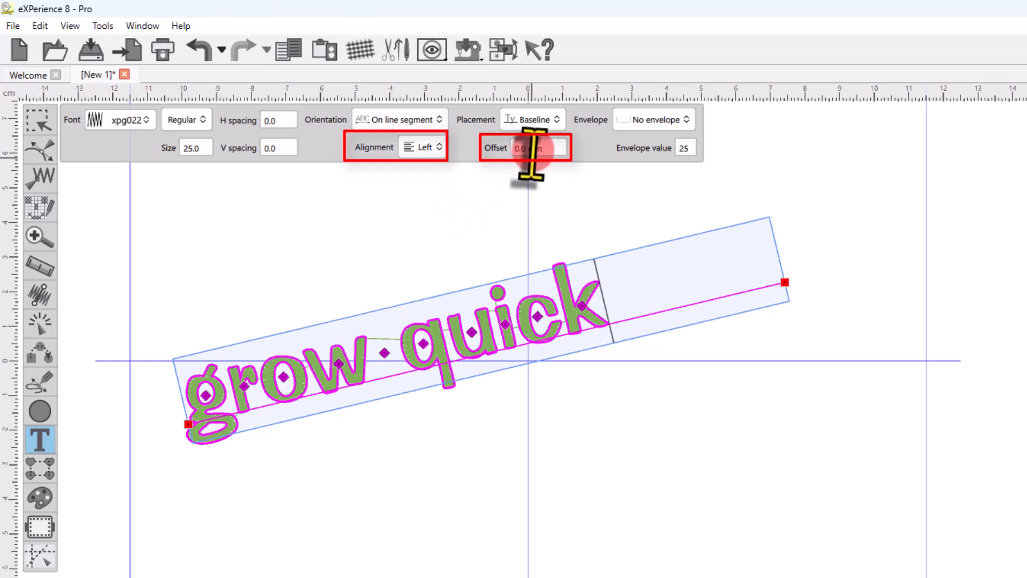
Look through the Envelope choices, and raise the start point of the line segment so the text runs nearly level.
click(645, 119)
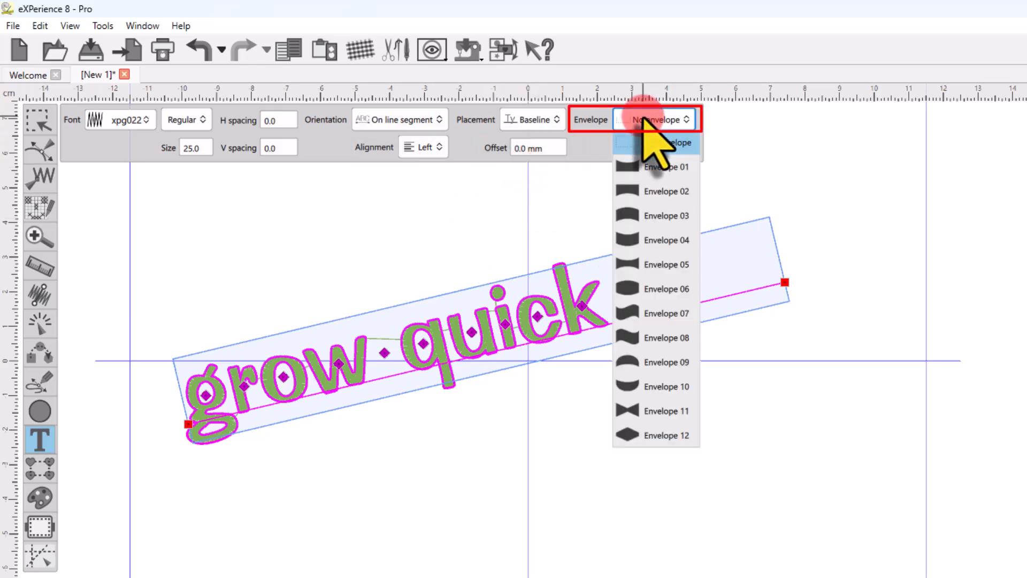
click(645, 120)
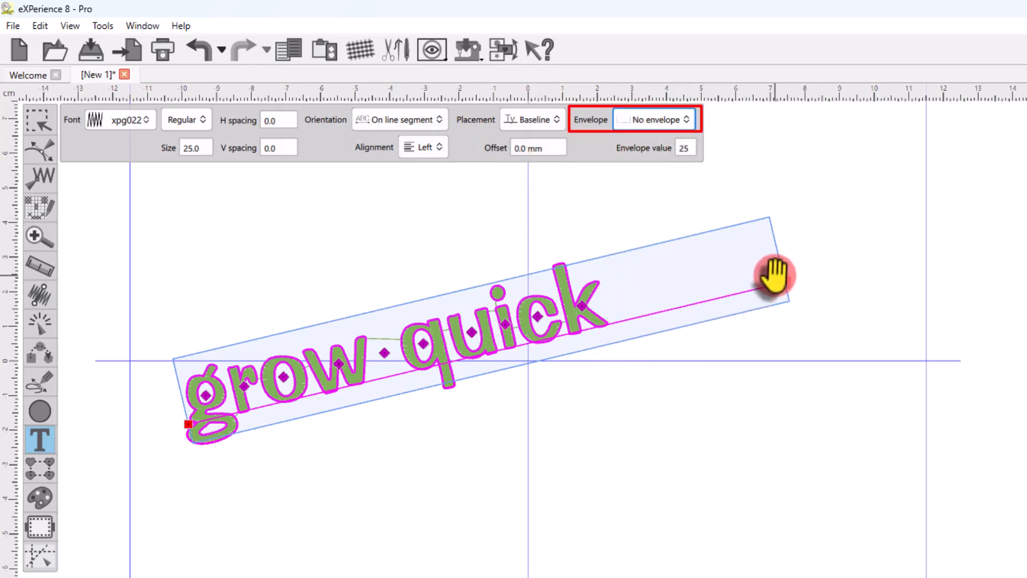
drag(188, 423, 201, 291)
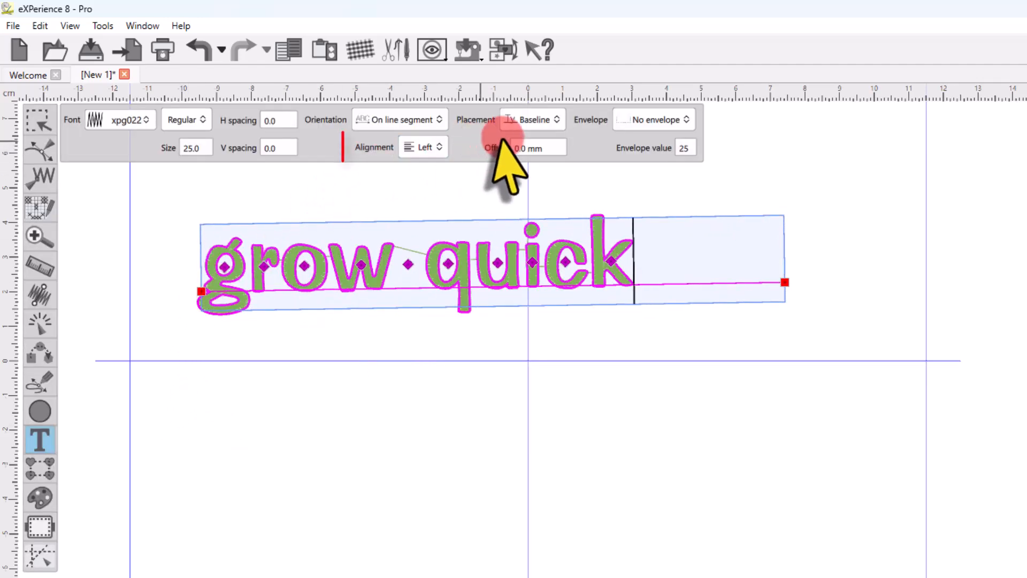
Try the Center alignment for the text on its line segment, and switch it to Right.
click(426, 145)
click(423, 200)
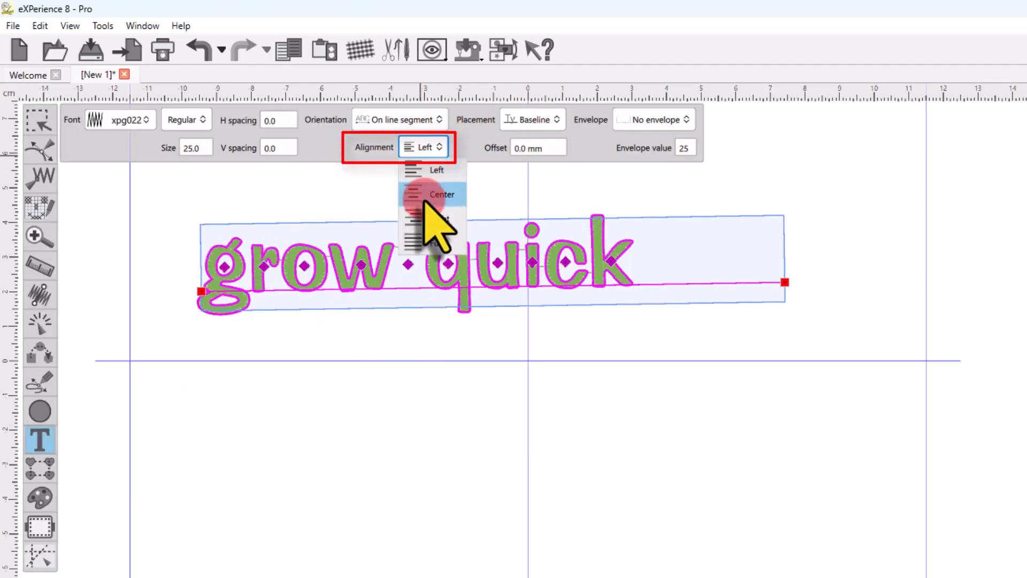
click(425, 149)
click(425, 170)
click(417, 146)
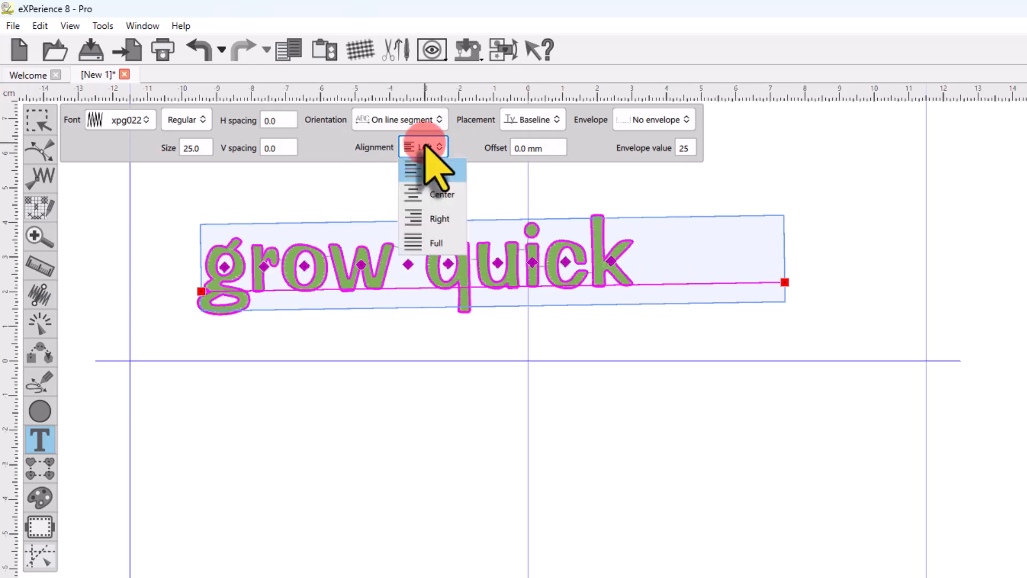
click(422, 196)
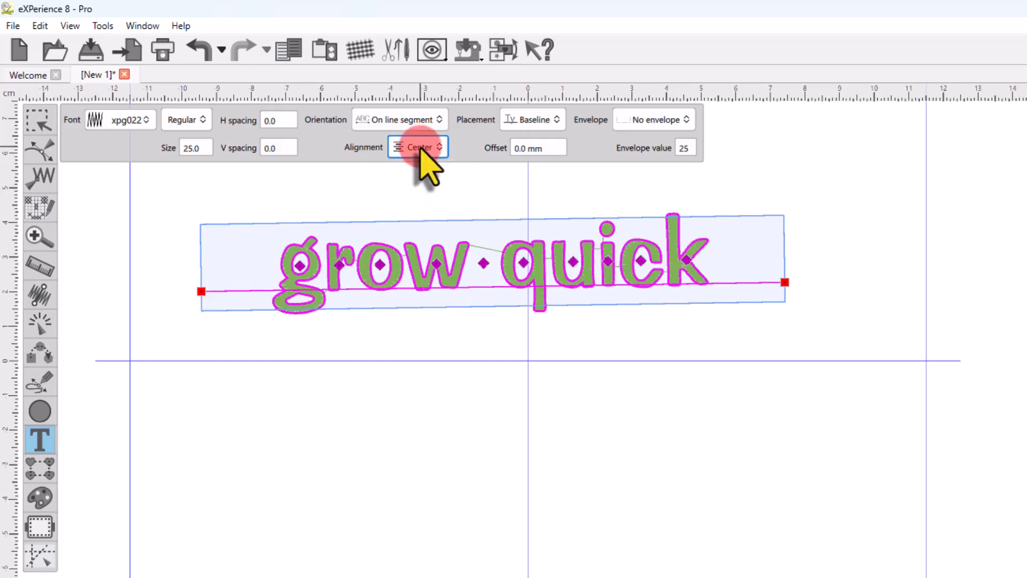
click(418, 147)
click(423, 218)
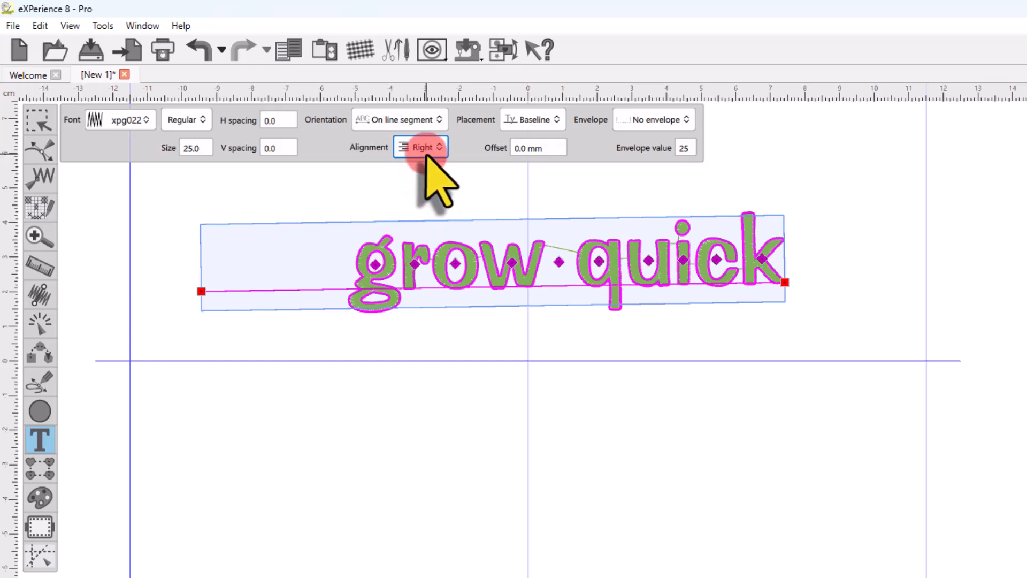
Set the text alignment to Full and shorten the line segment until "quick" wraps onto a second line.
click(422, 147)
click(425, 242)
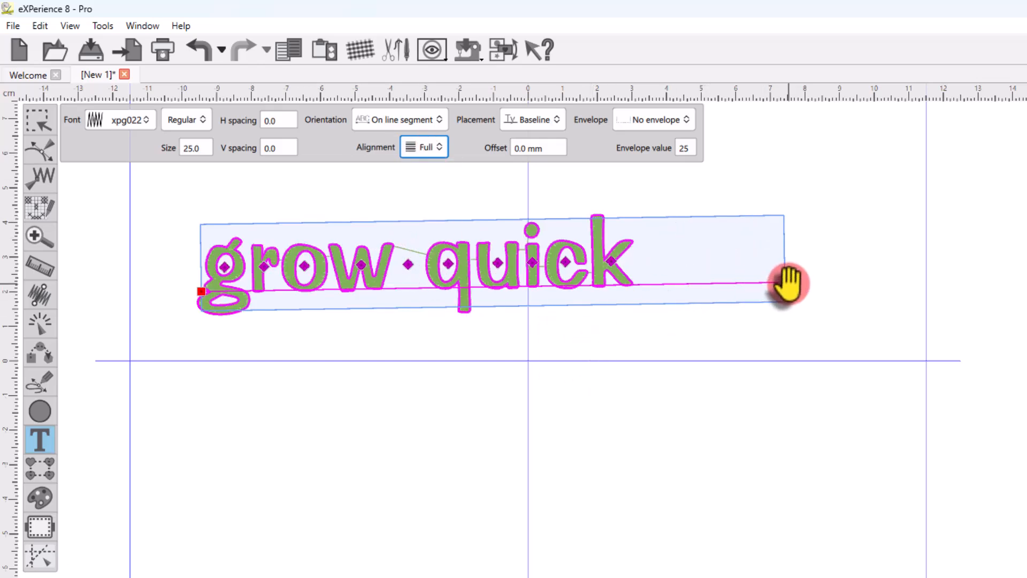
drag(788, 284, 603, 287)
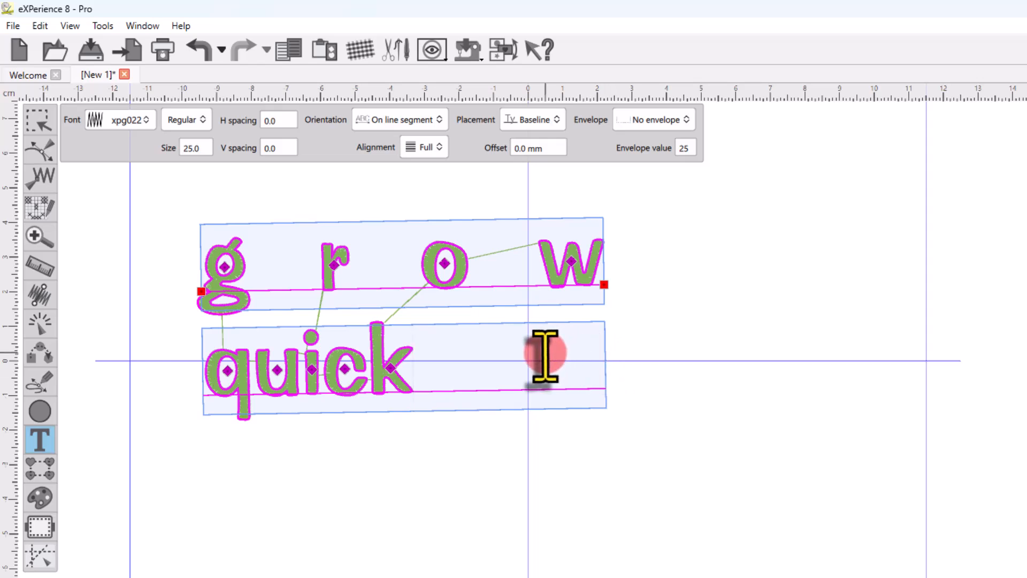
Add the words "and strong" after "quick" in the text.
text(and)
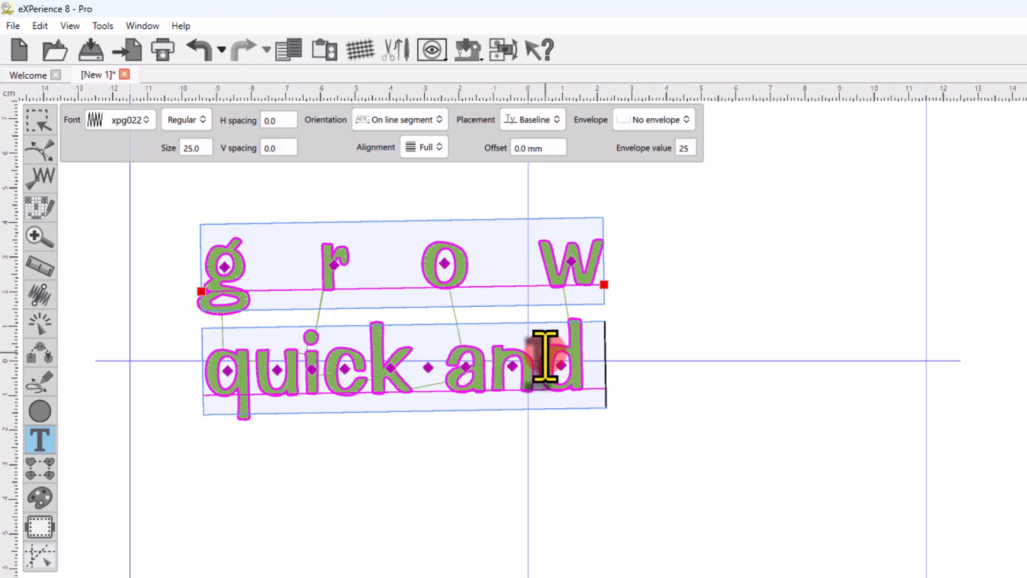
text( strong)
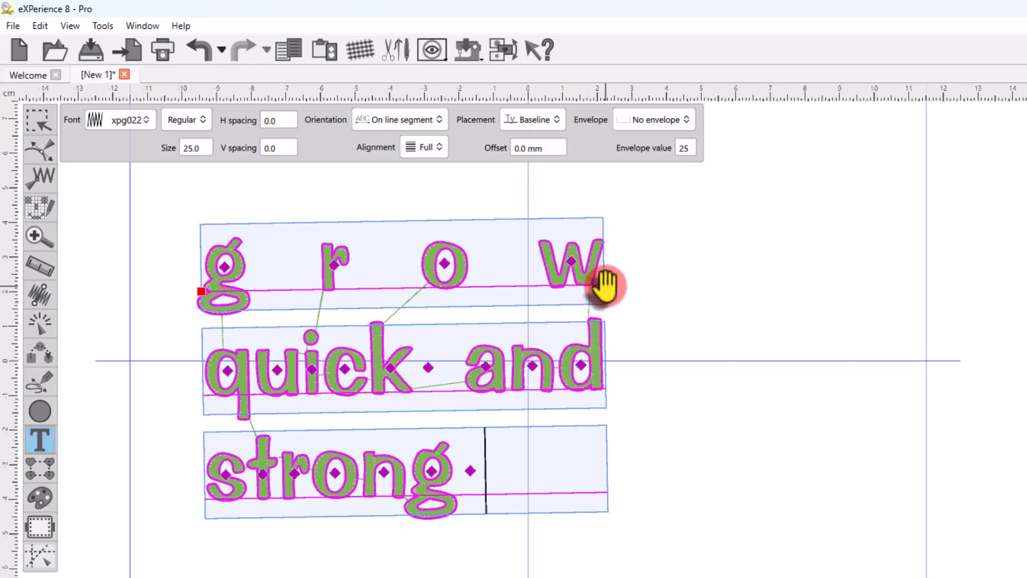
Lengthen the line segment so "grow quick" fits on one line, and leave the Offset at 0.0 mm.
drag(604, 284, 644, 284)
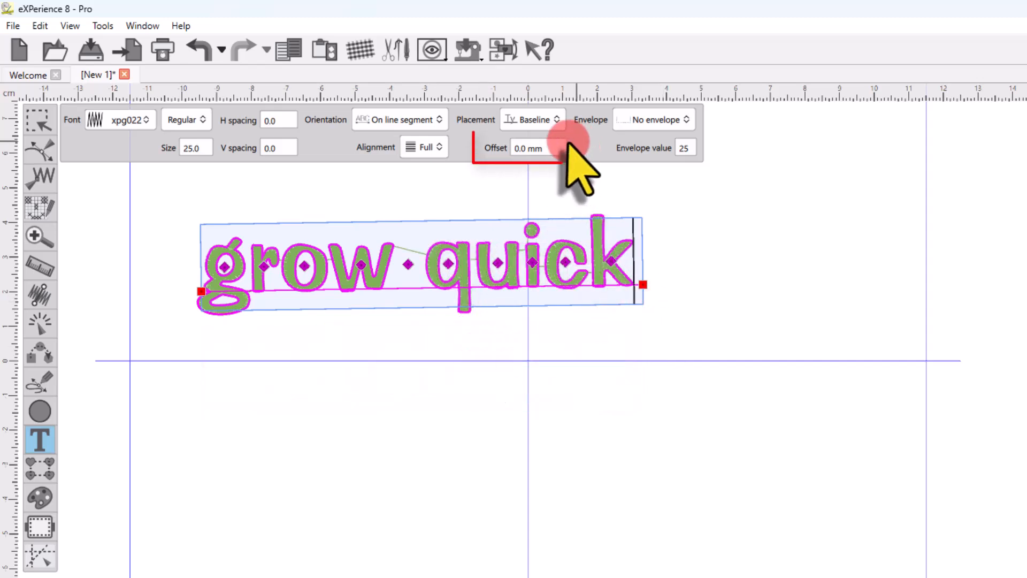
click(532, 151)
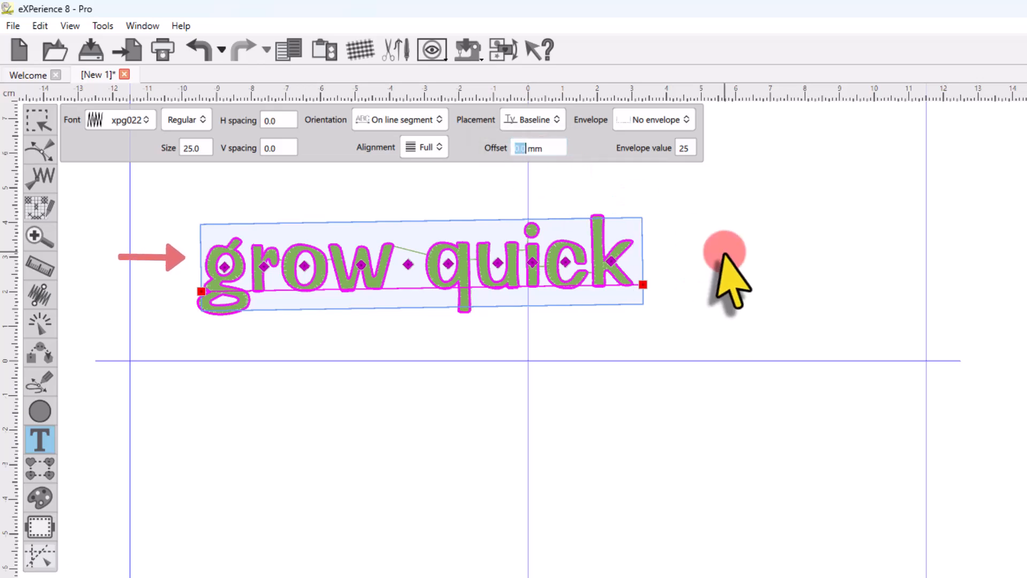
key(Return)
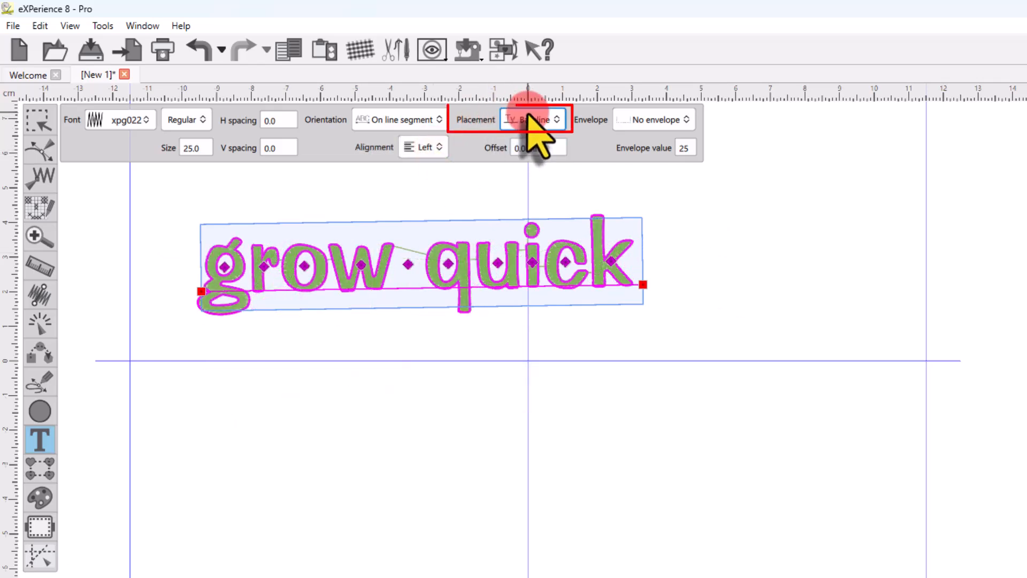
Review the Placement options for the text and keep Baseline.
click(536, 121)
click(551, 192)
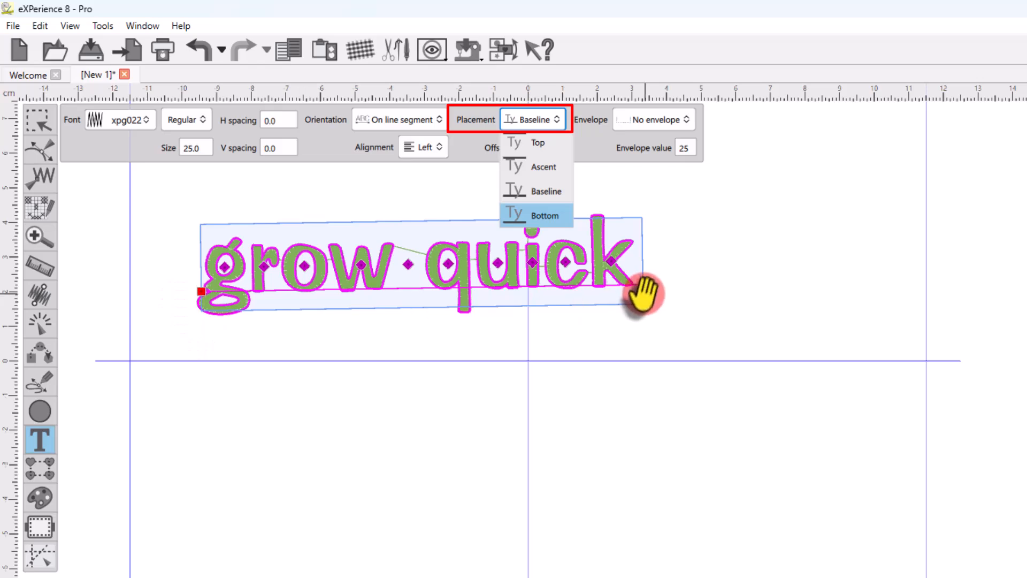
click(547, 193)
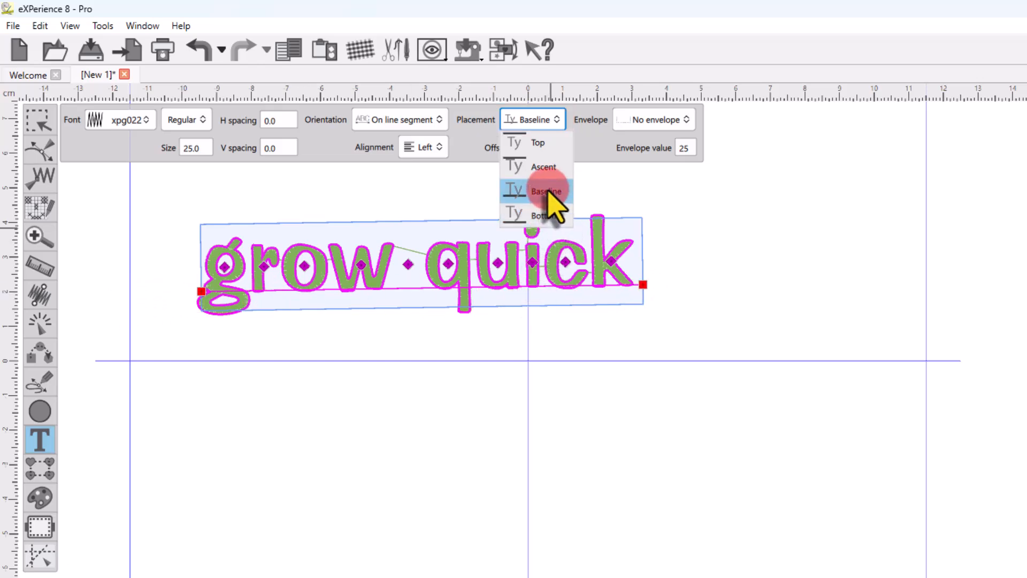
click(357, 371)
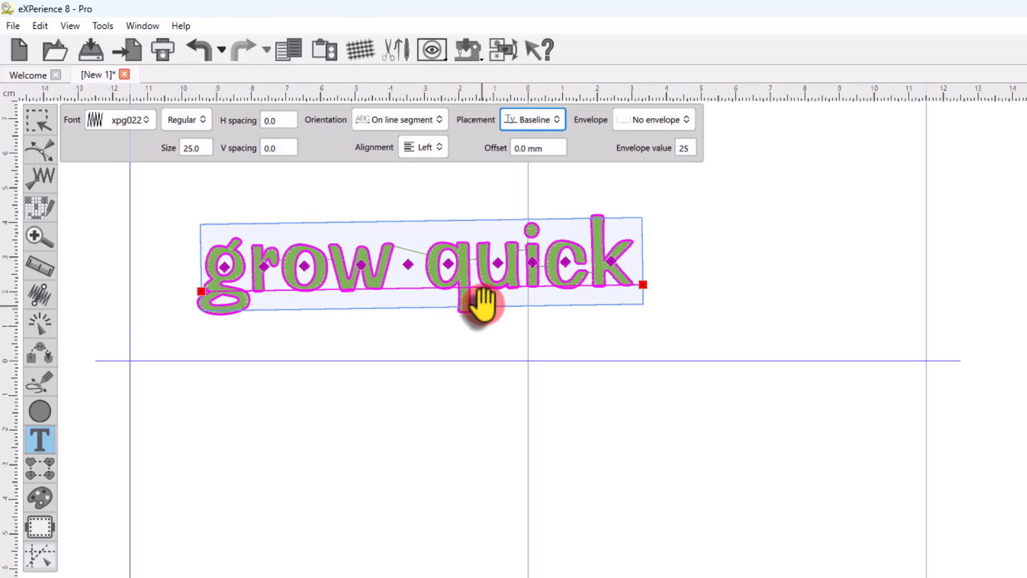
Set the text placement to Bottom so the letters sit entirely above the line segment.
click(543, 128)
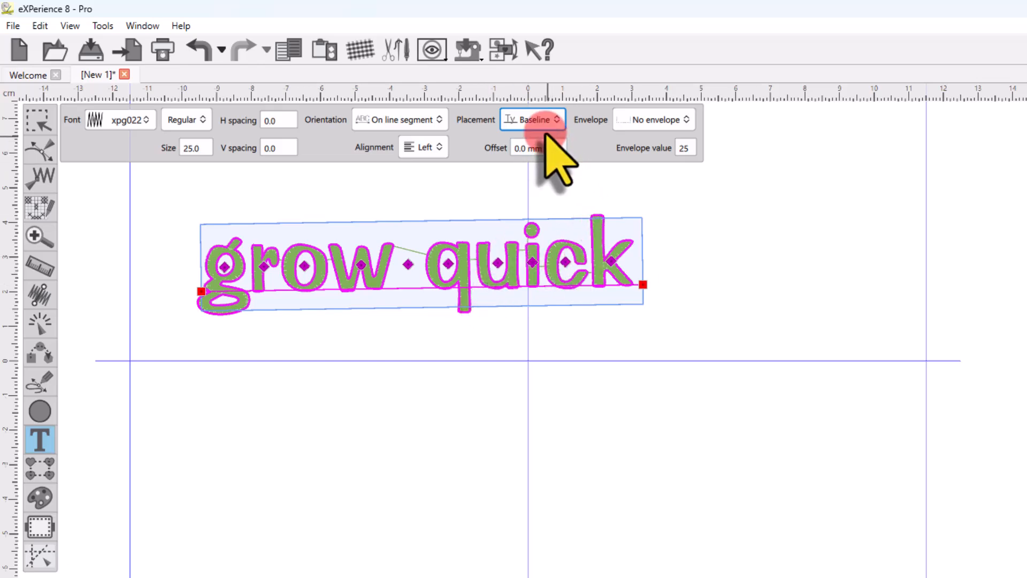
click(541, 121)
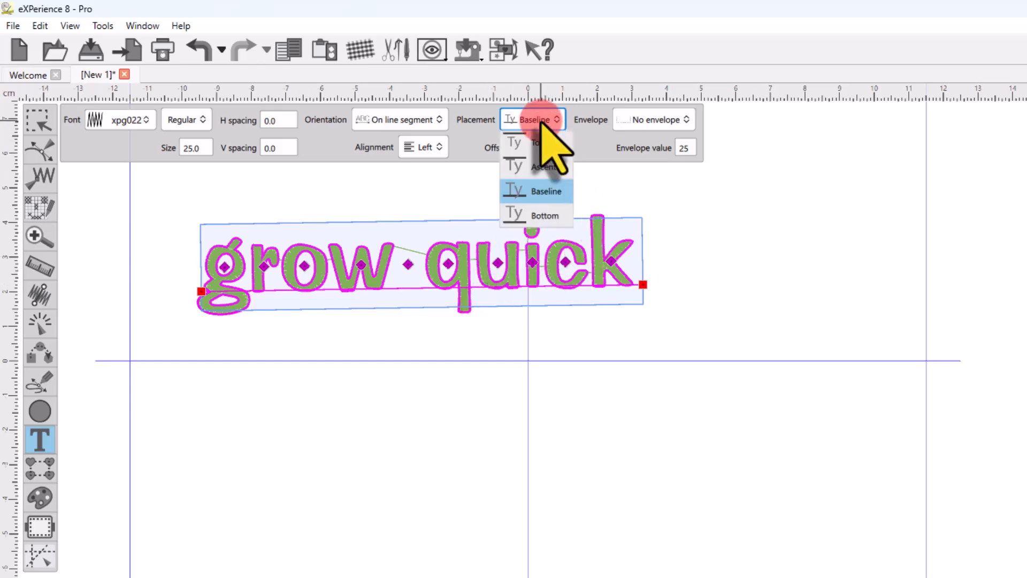
click(541, 214)
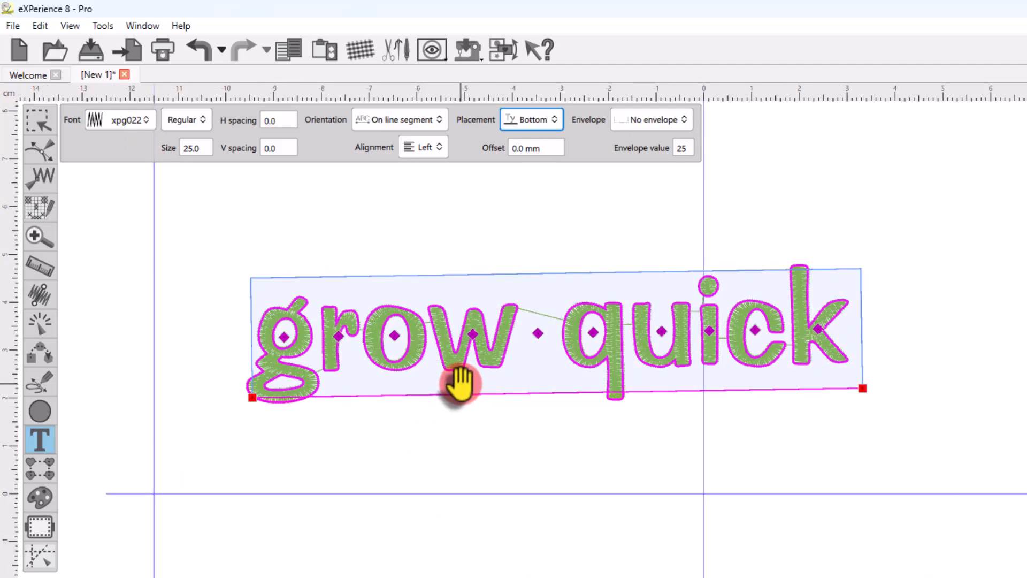
Change the text placement to Ascent, and switch it to Top.
click(532, 121)
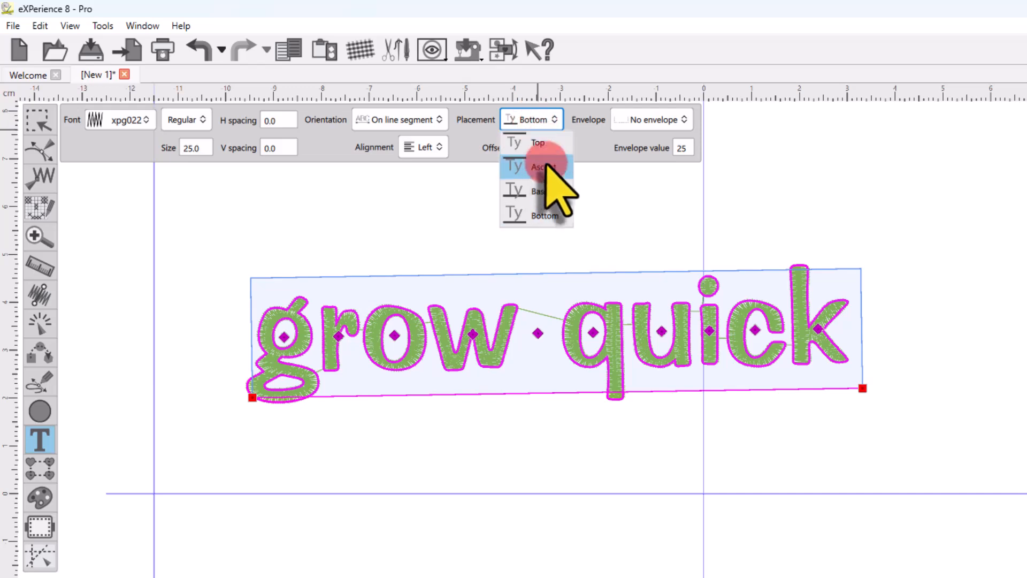
click(546, 166)
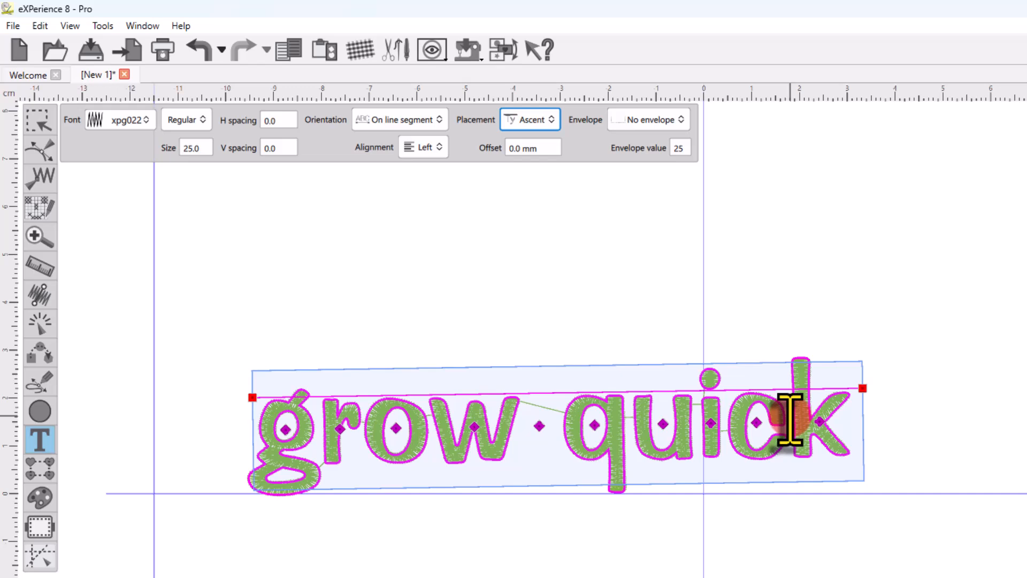
click(533, 119)
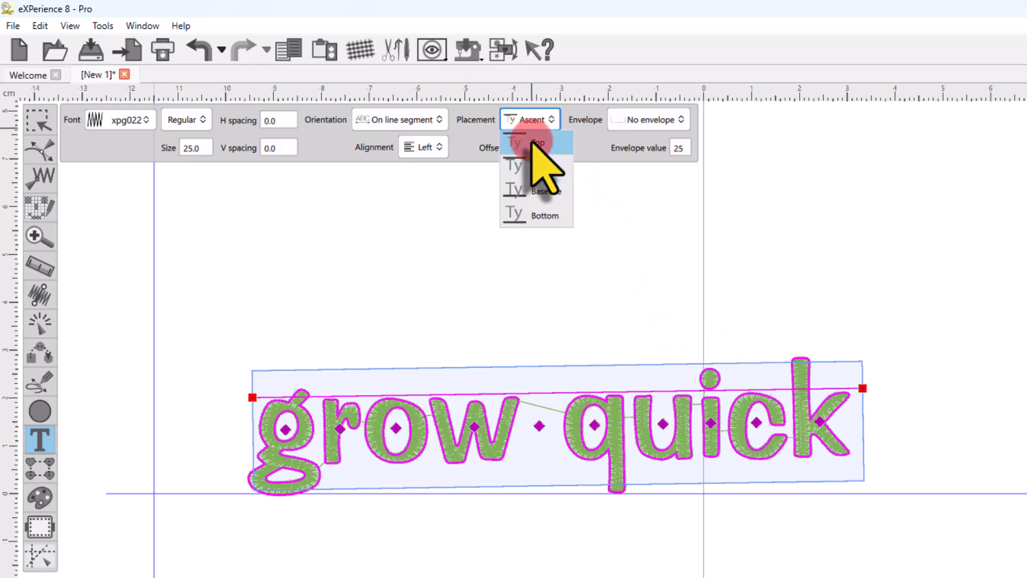
click(532, 142)
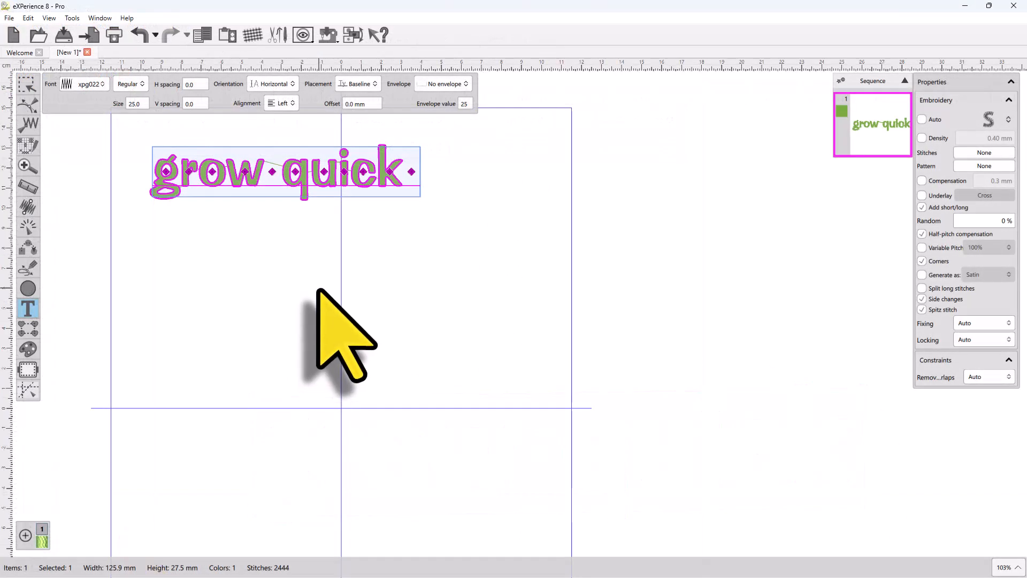
Set the orientation of the "grow quick" text to Vertical.
click(271, 84)
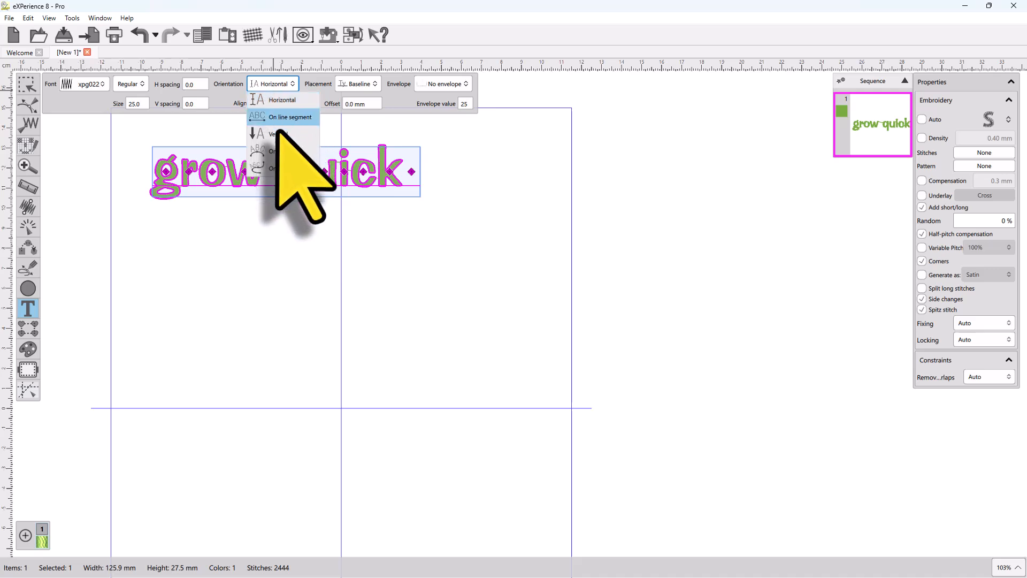
click(278, 138)
scroll(200, 289, down, 4)
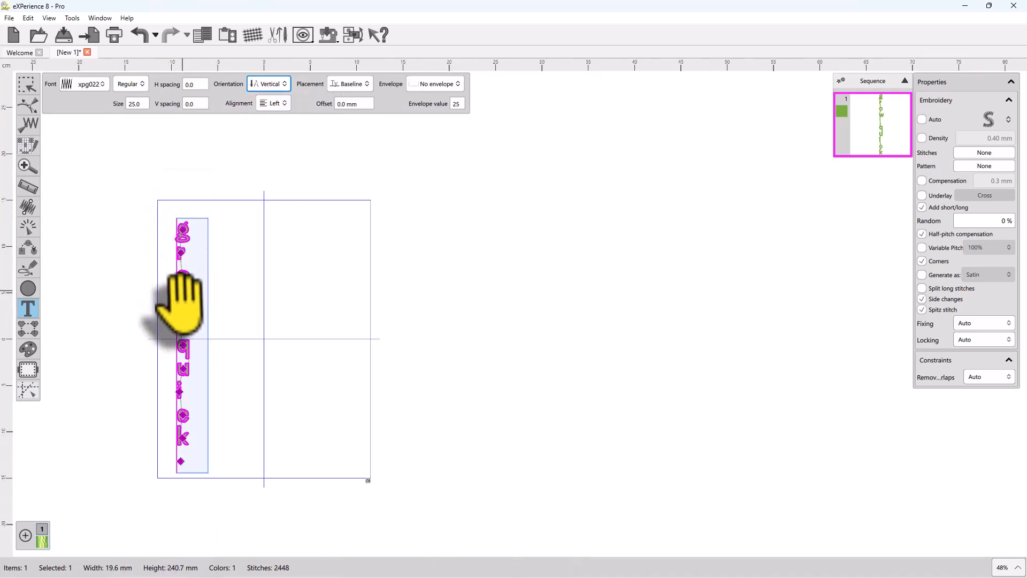
scroll(174, 387, up, 2)
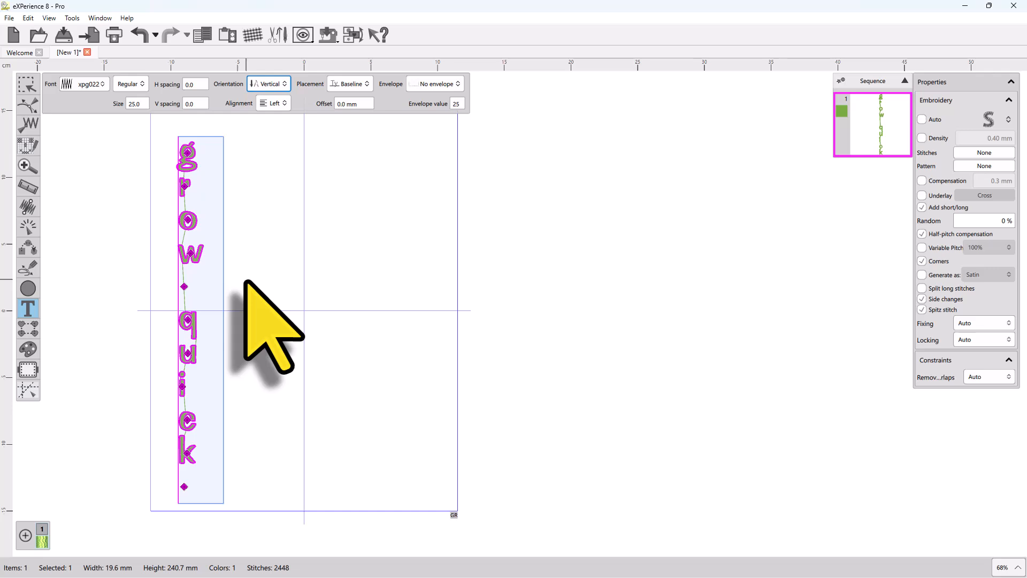
Set the vertical text's V spacing to -2 and its alignment to Center.
double_click(189, 103)
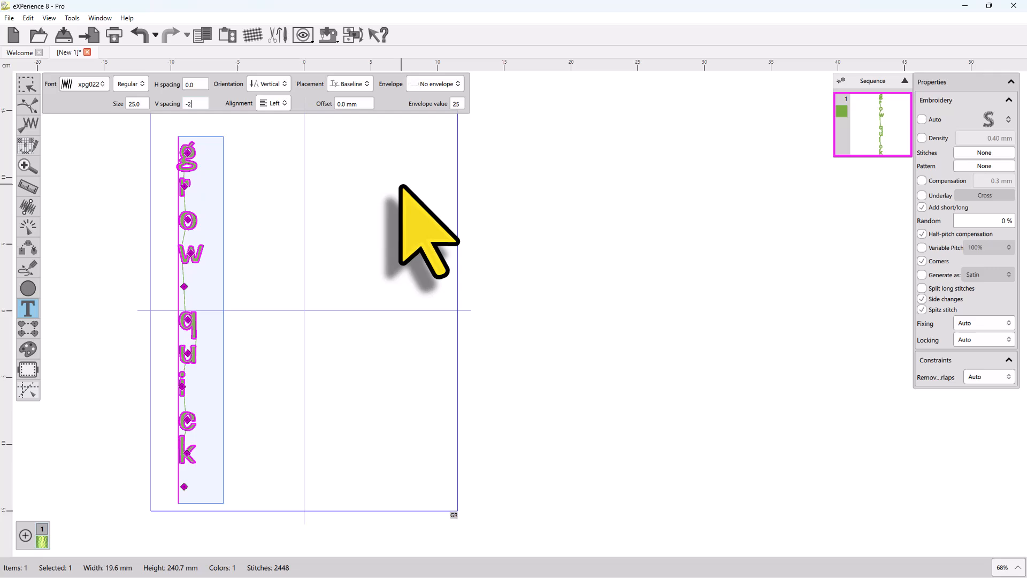
text(-2)
key(Return)
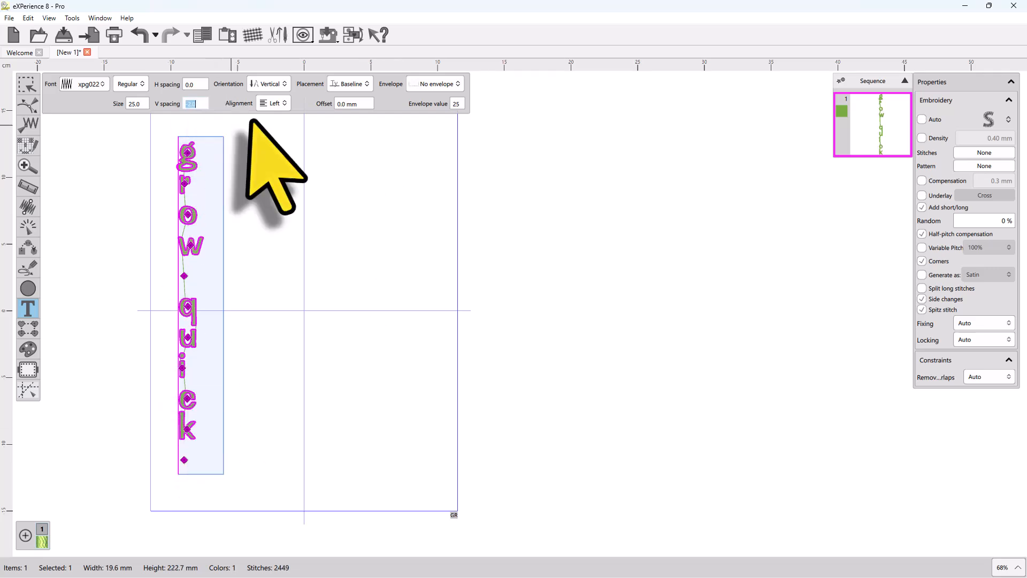
click(274, 103)
click(283, 136)
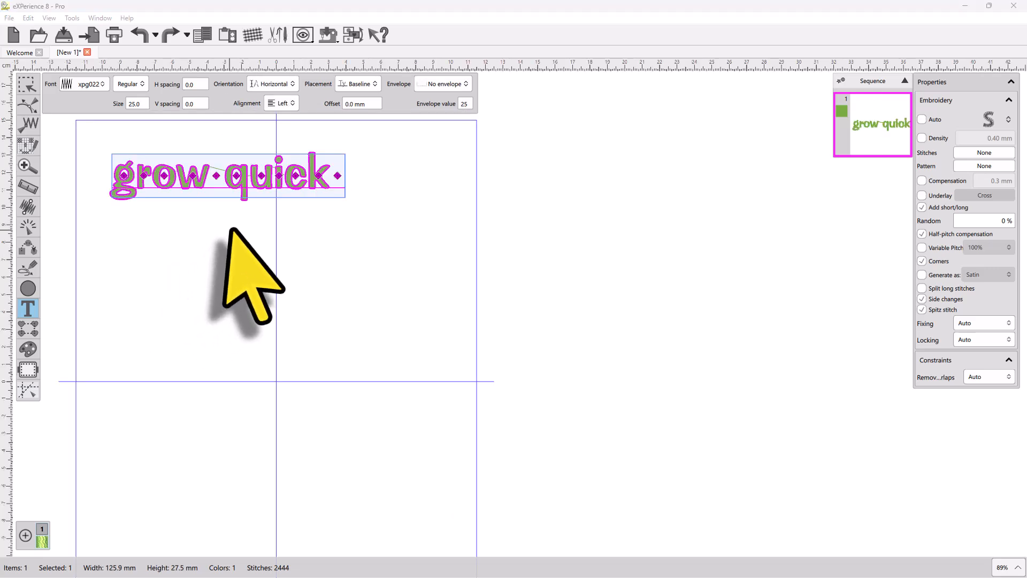
Set the orientation of the horizontal "grow quick" text to On arc and bend its baseline slightly upward.
click(283, 86)
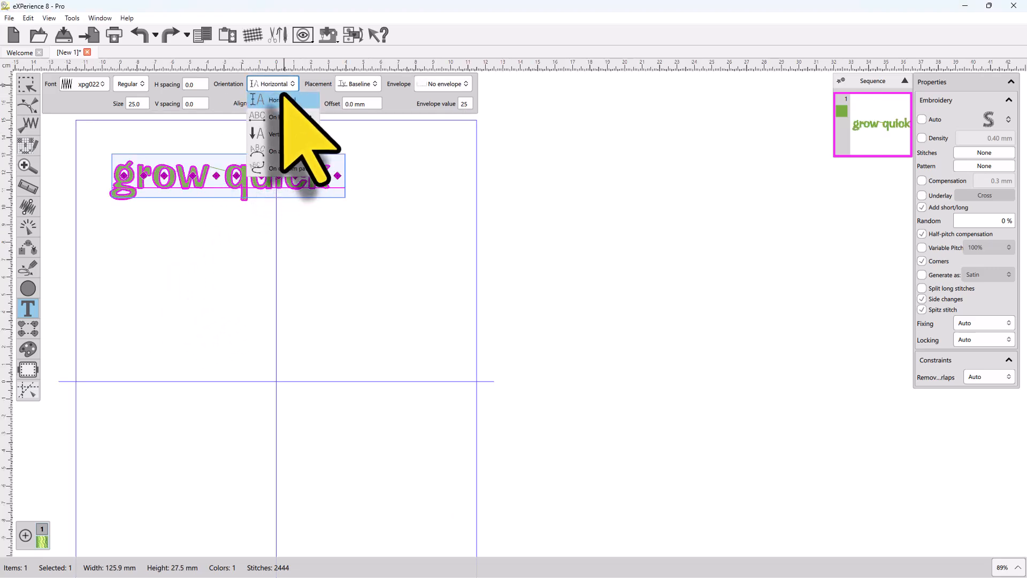
click(280, 150)
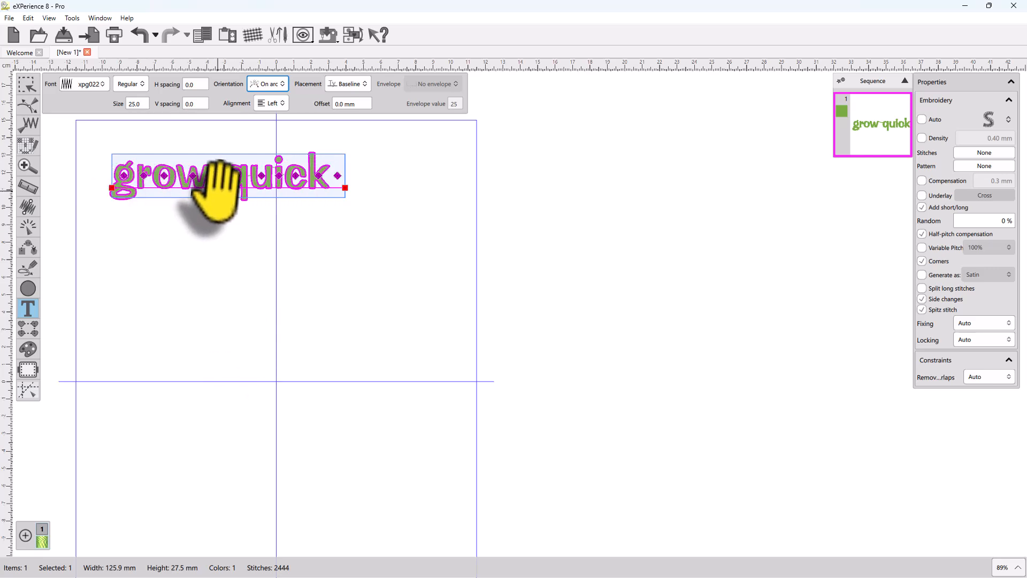
drag(230, 187, 230, 174)
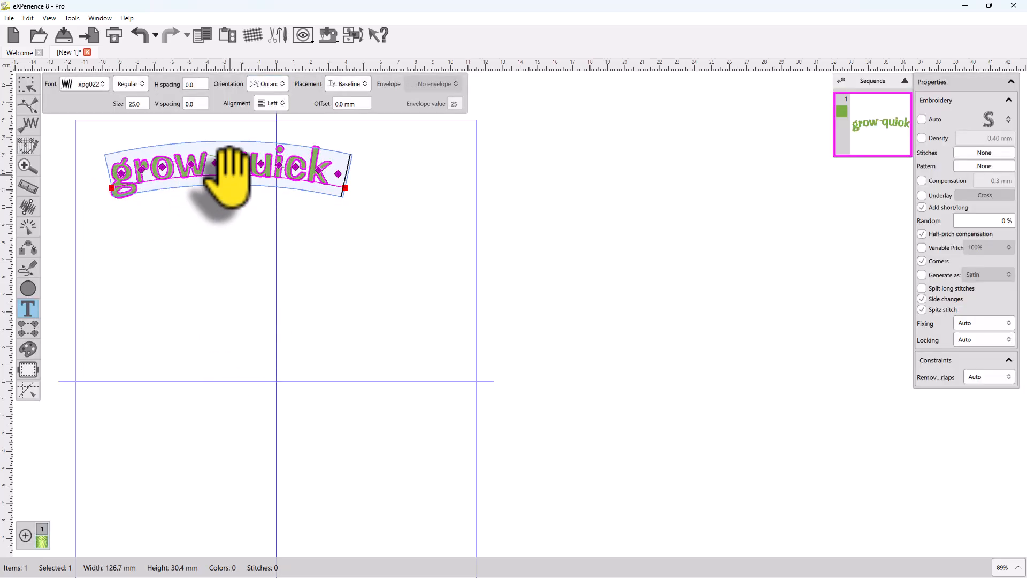
Reshape the text arc by lowering both end points, extending the far end, and adjusting the curvature at its middle.
drag(111, 188, 113, 213)
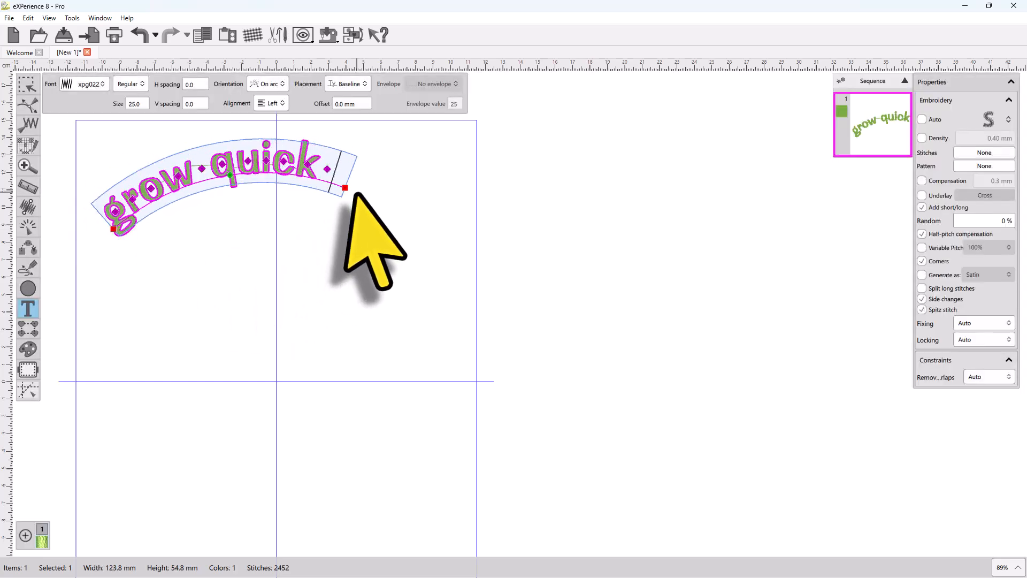
drag(345, 188, 422, 263)
drag(228, 177, 274, 219)
drag(269, 257, 268, 223)
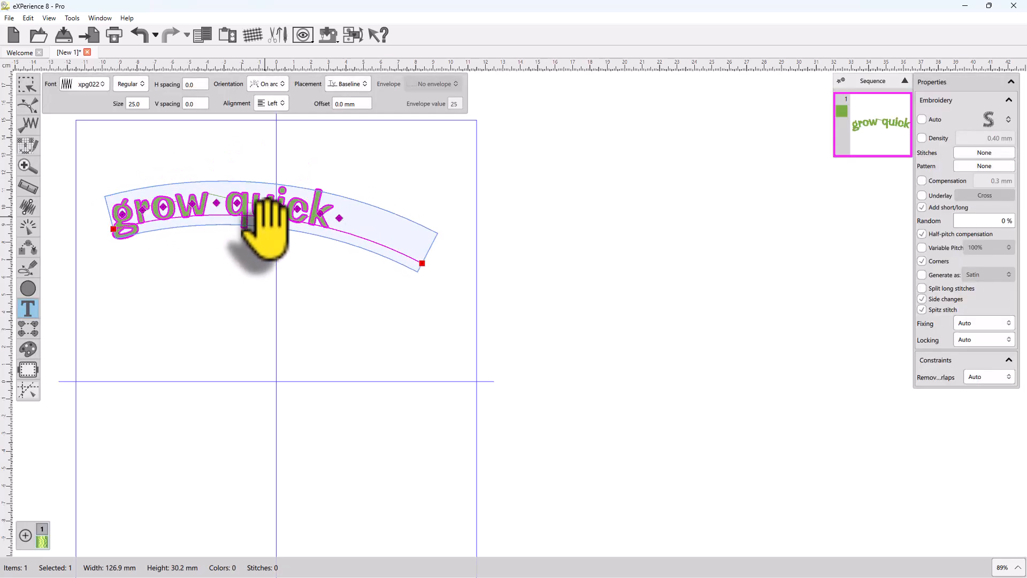
Shorten the arc from its far end and extend the lettering to read "grow quick and strong".
drag(423, 262, 203, 210)
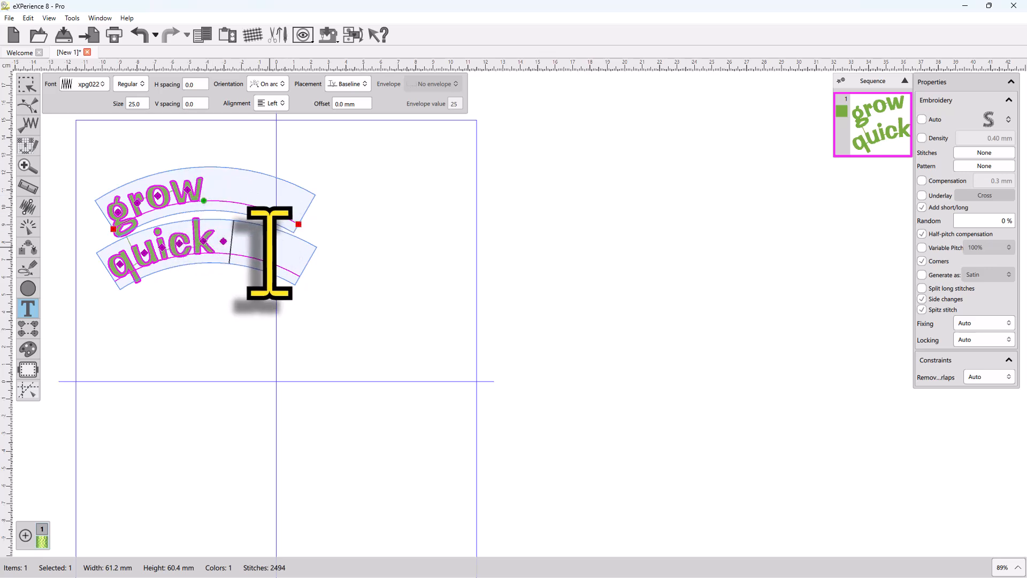
text(strong)
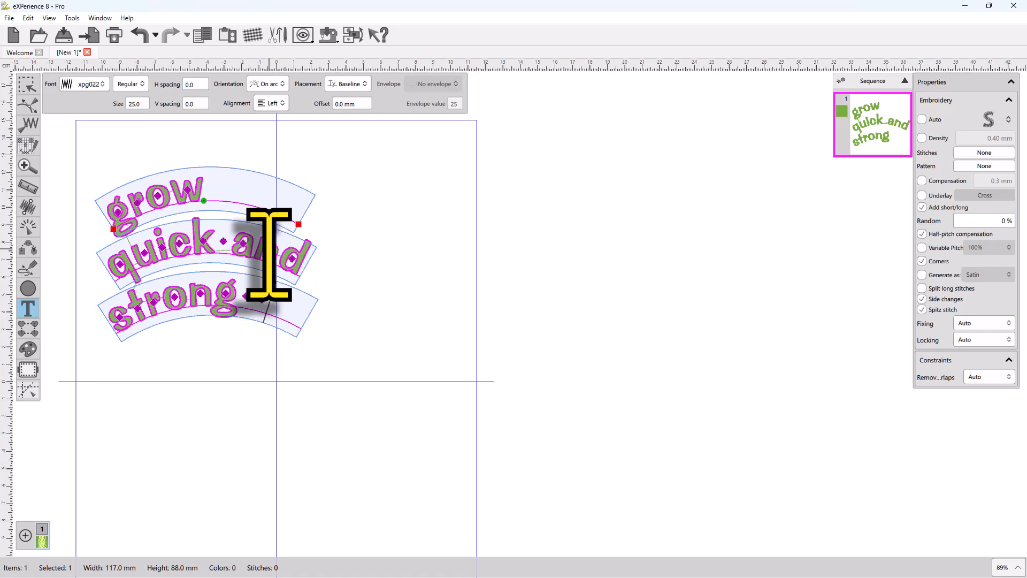
key(BackSpace)
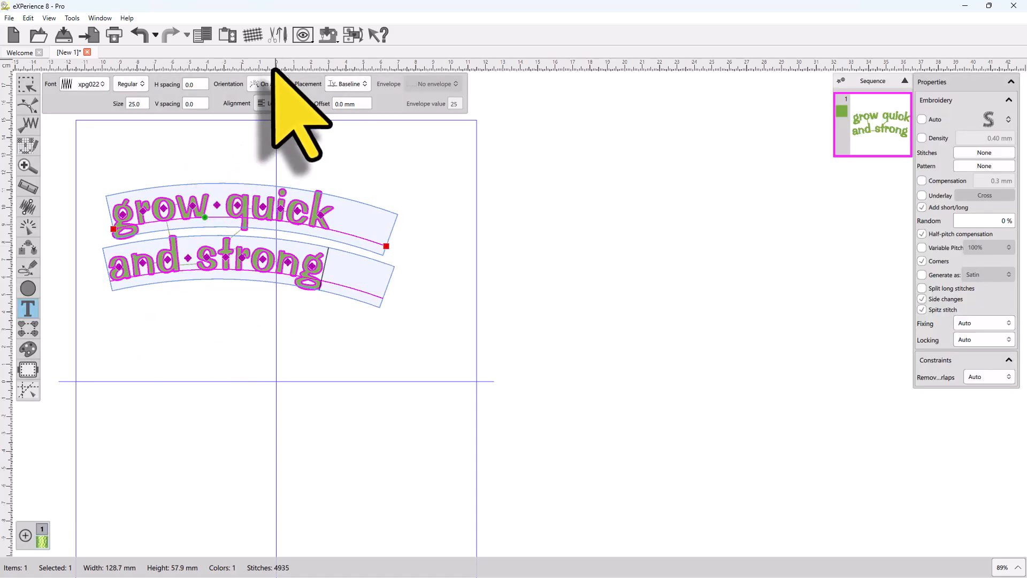
Try the Center, Full and Right alignments on the two-line arc text, and return it to Left.
click(272, 103)
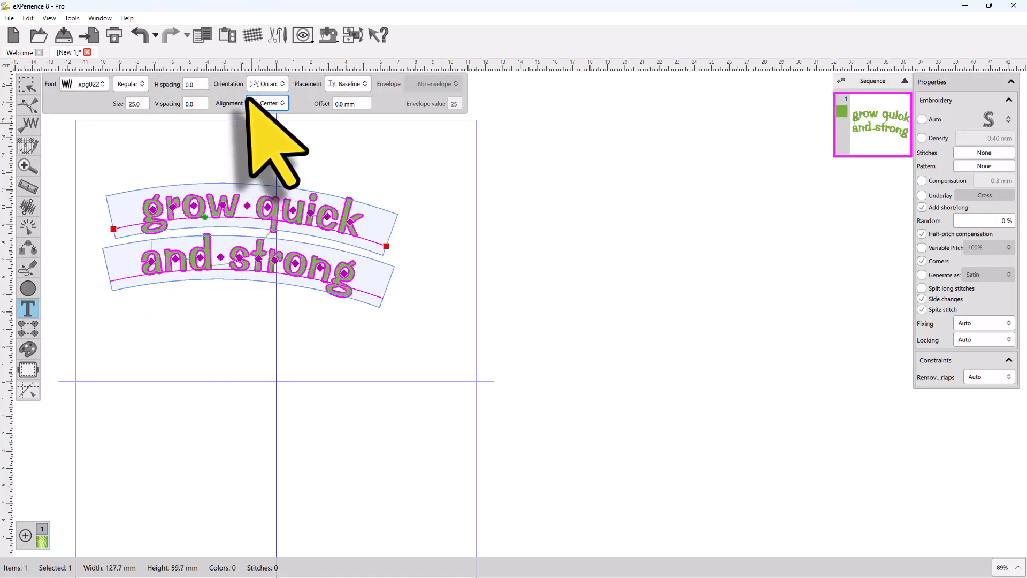
click(270, 102)
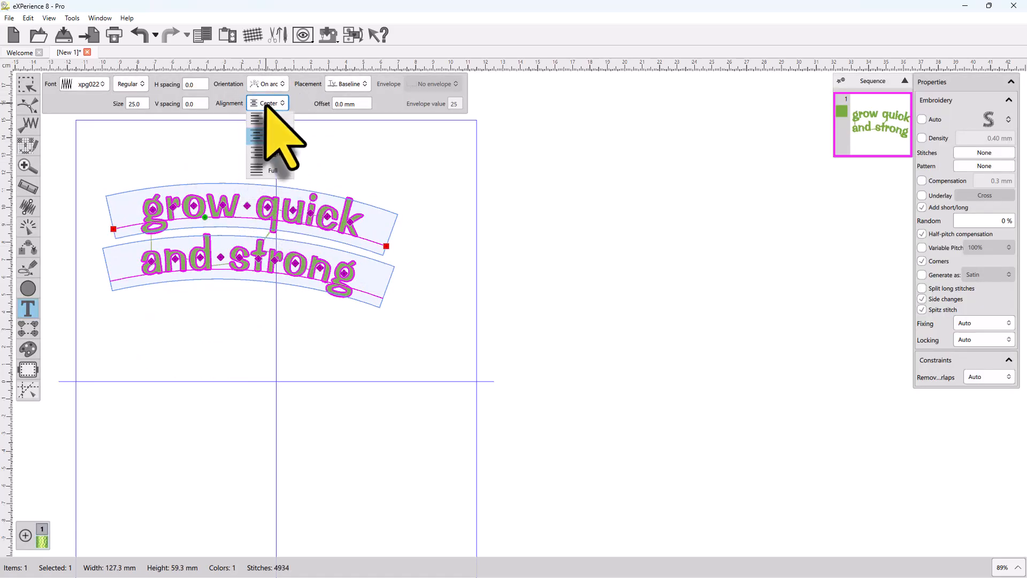
click(270, 168)
click(272, 103)
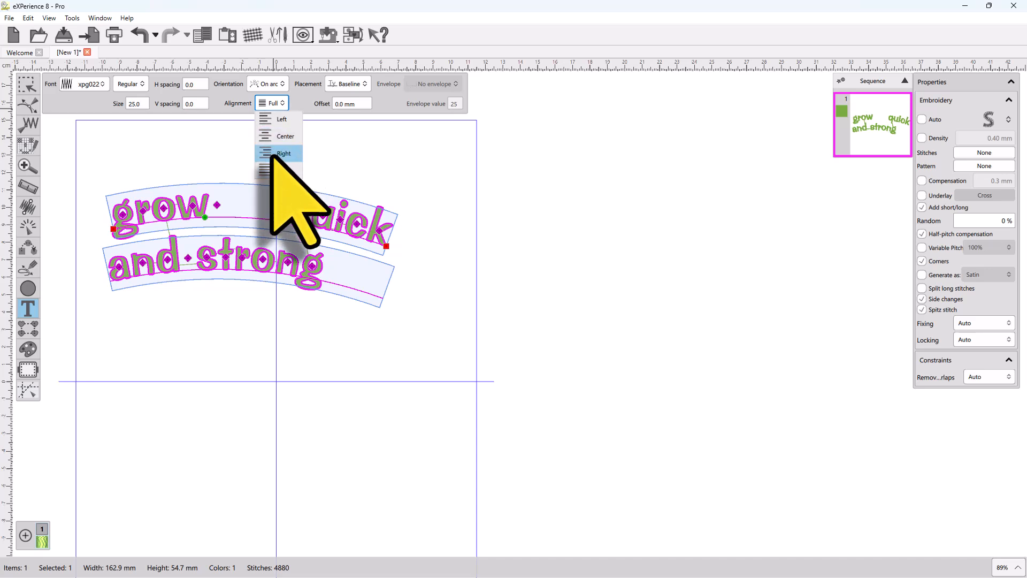
click(271, 155)
click(271, 102)
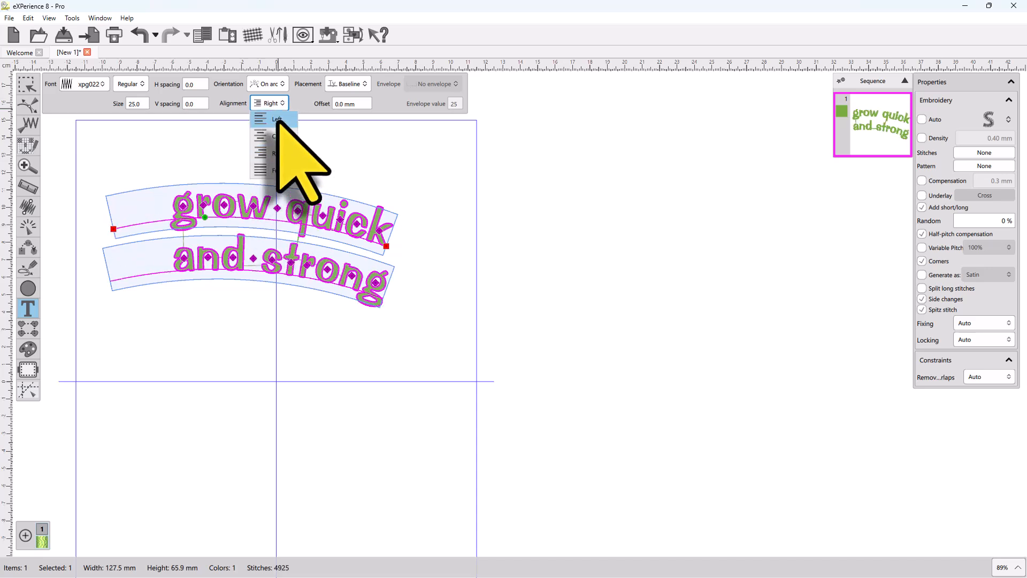
click(275, 116)
Try the Bottom placement on the two-line arc text, and return it to Baseline.
click(359, 84)
click(351, 136)
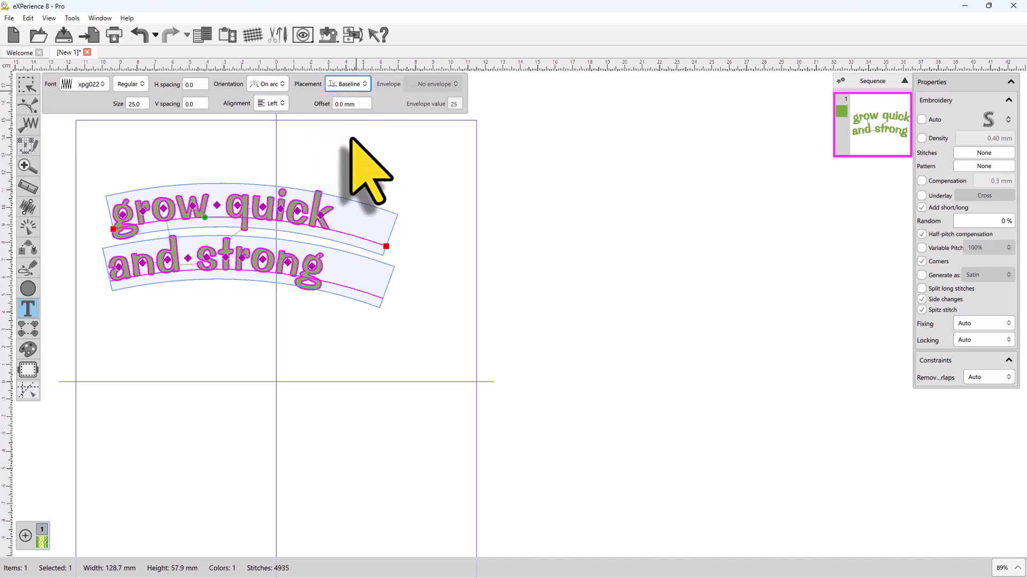
click(350, 88)
click(353, 151)
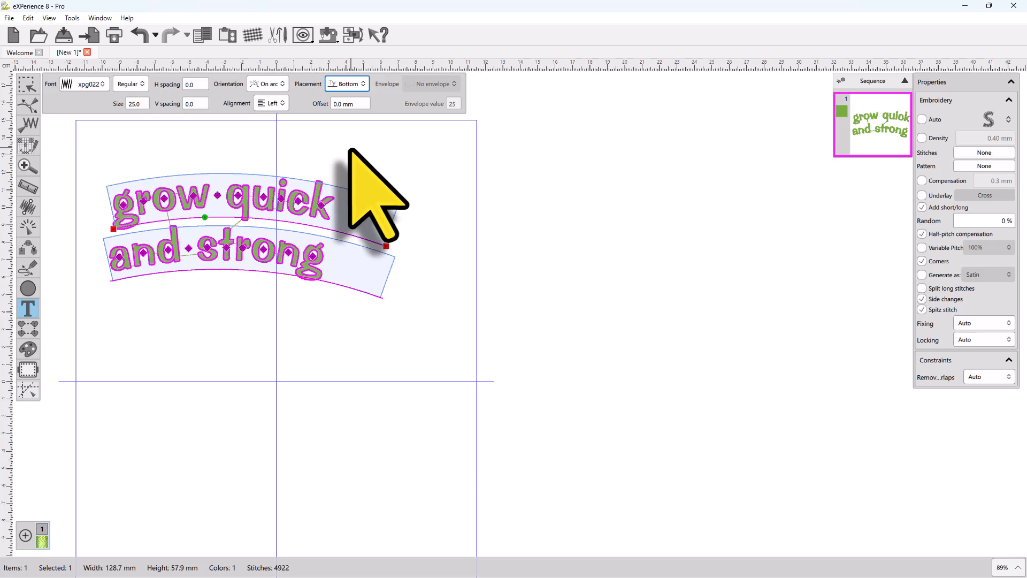
click(348, 84)
click(351, 135)
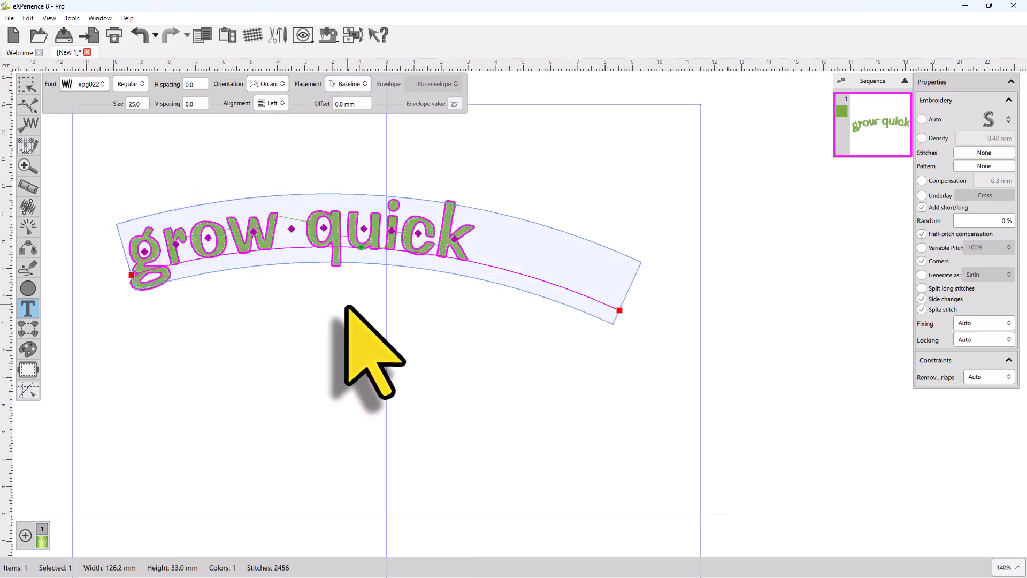
Change the orientation of the arched "grow quick" text to On custom path and put the text cursor after "quick".
click(276, 85)
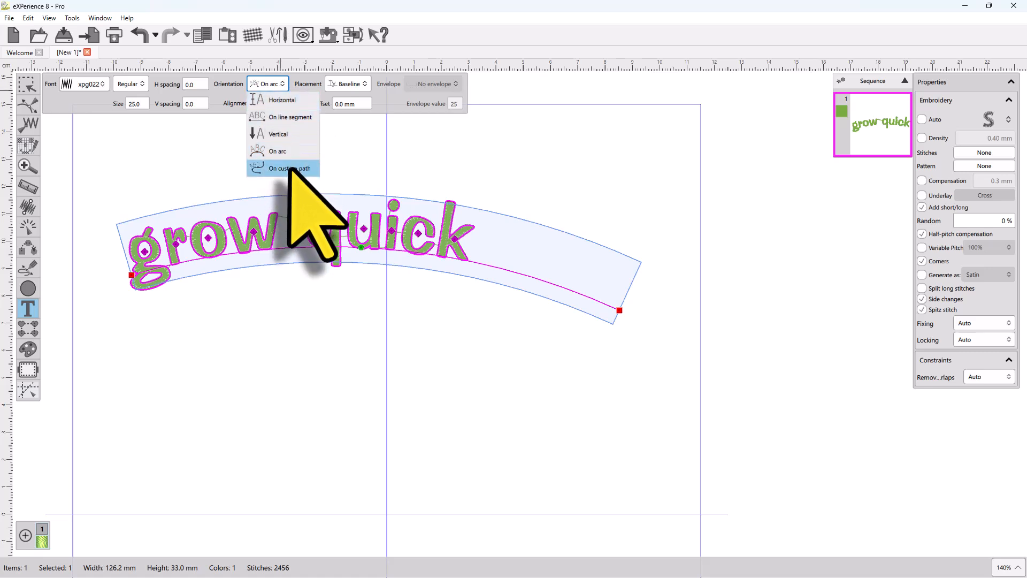
click(291, 169)
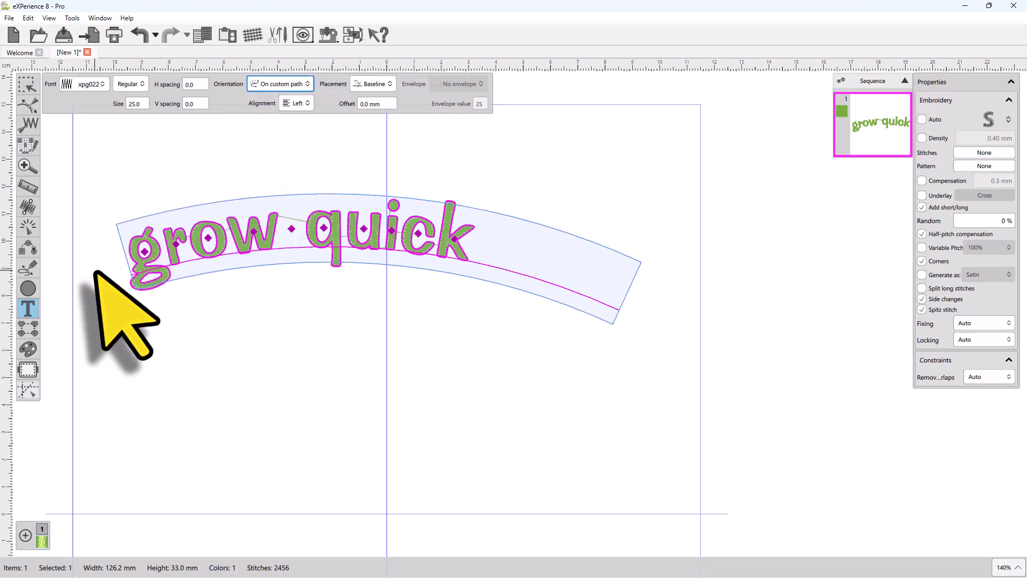
click(512, 250)
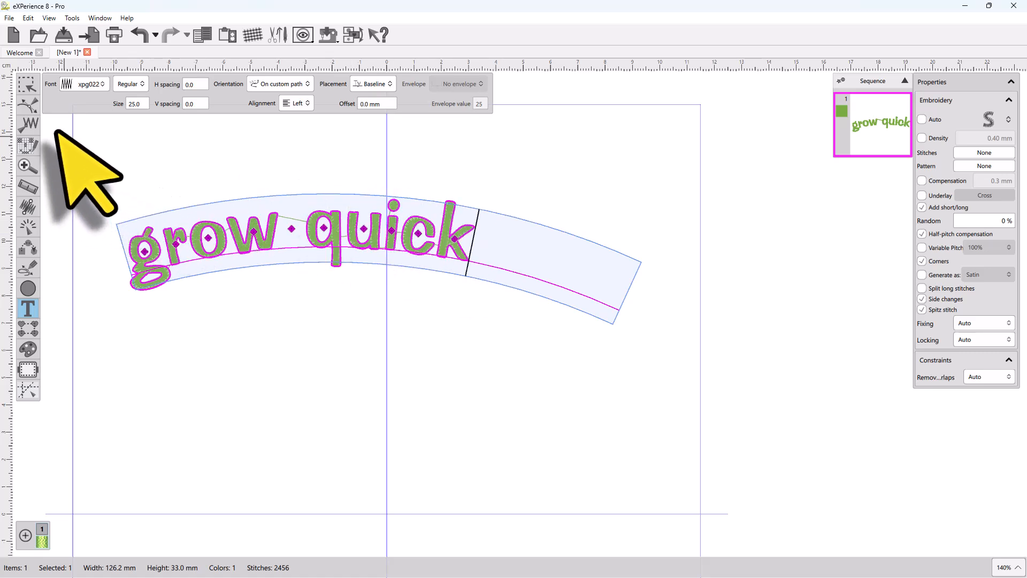
Switch to node editing, pull the middle of the text path higher, and add a node near its peak.
click(30, 106)
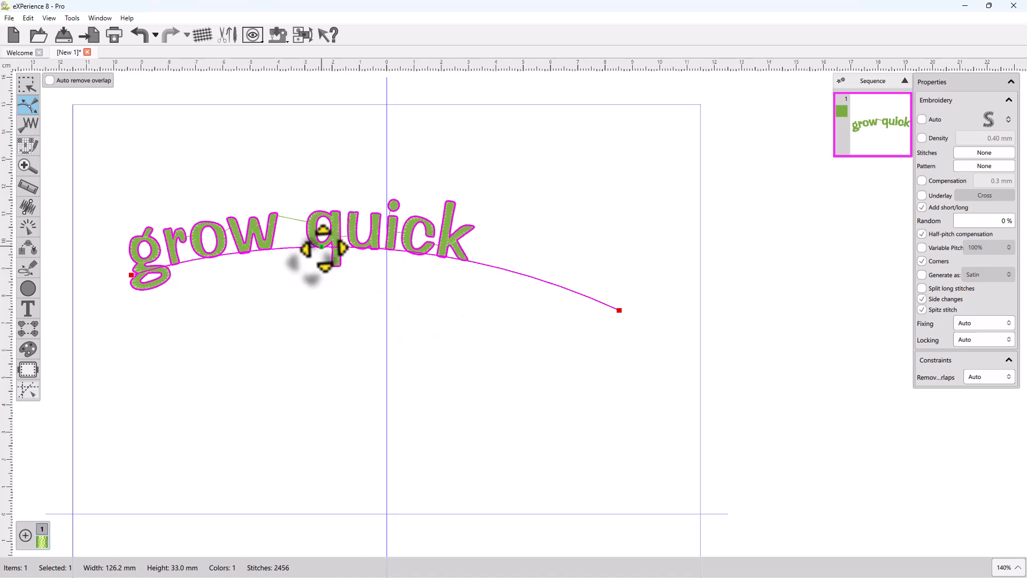
drag(323, 247, 340, 219)
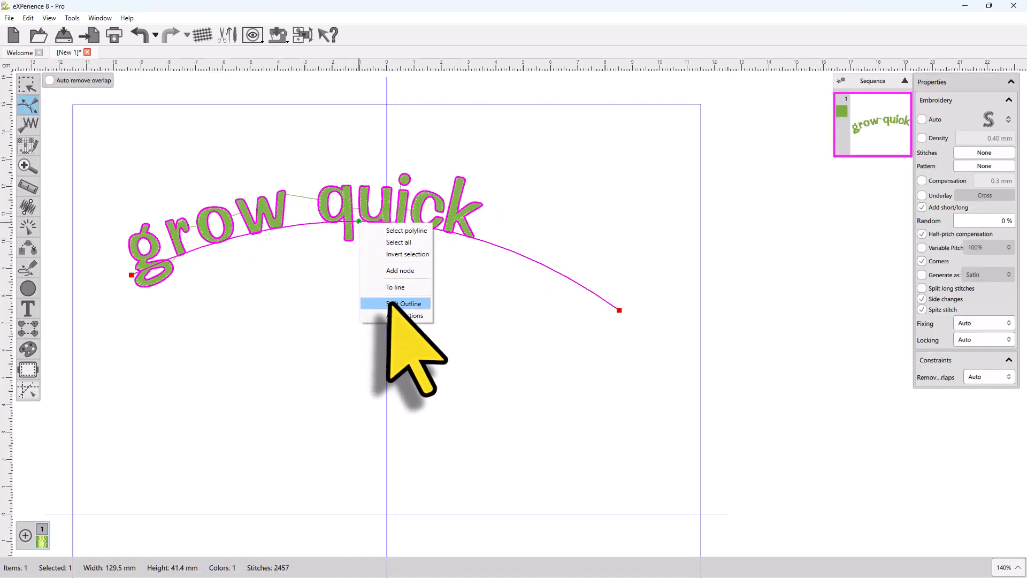
click(399, 271)
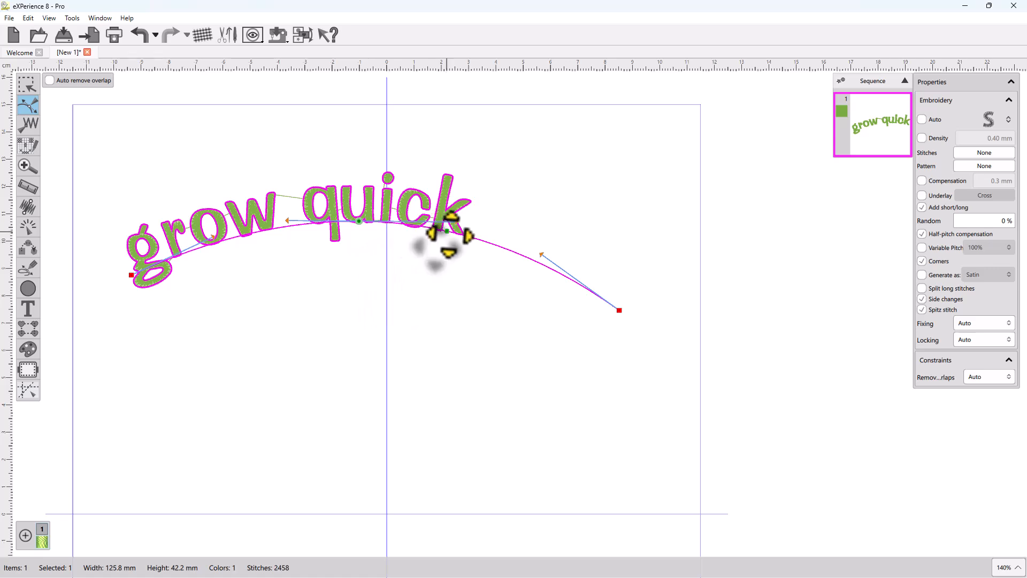
Convert the path segments on both sides of the middle node to straight lines.
right_click(448, 232)
click(499, 299)
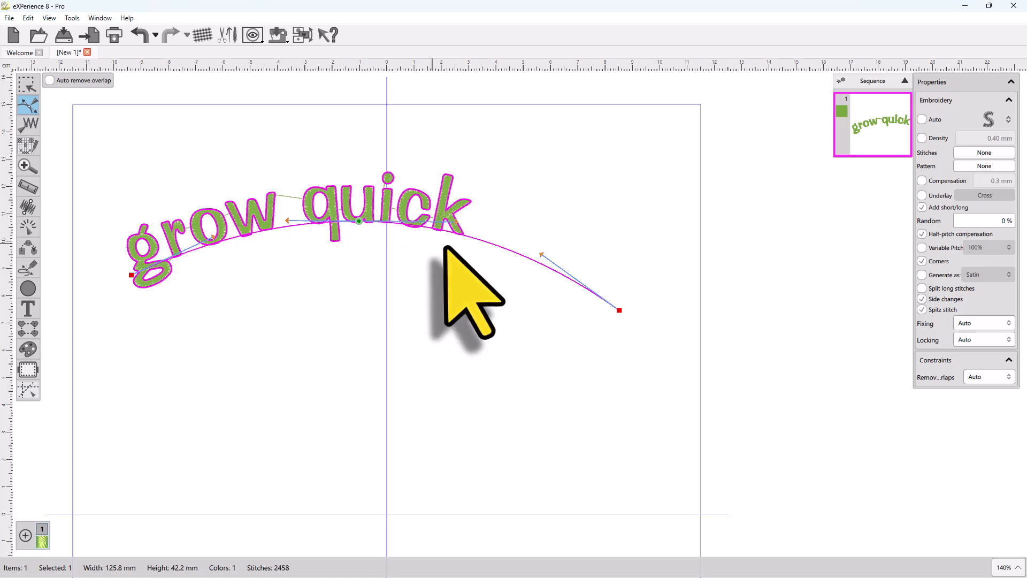
right_click(471, 237)
click(514, 313)
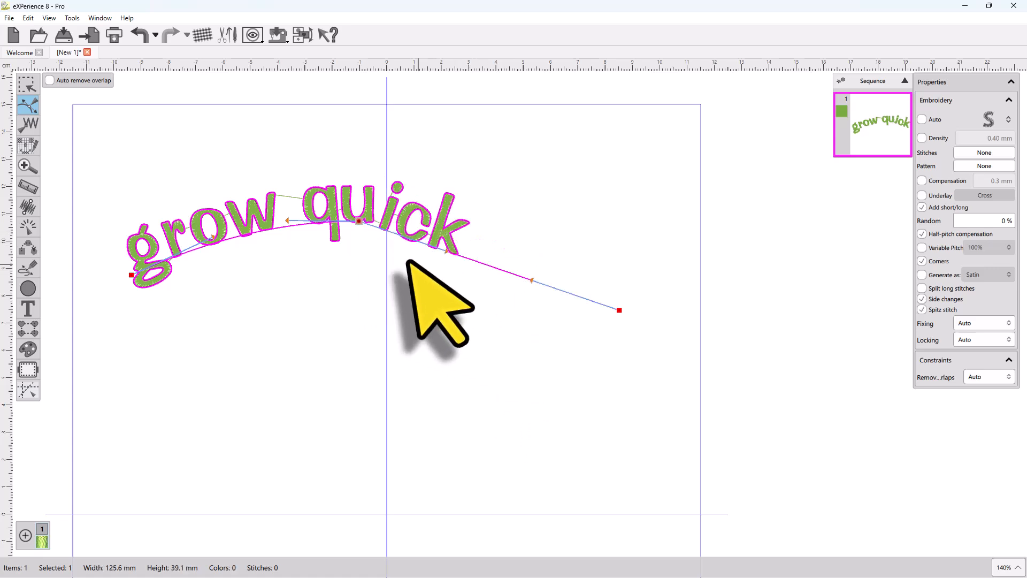
right_click(299, 224)
click(333, 300)
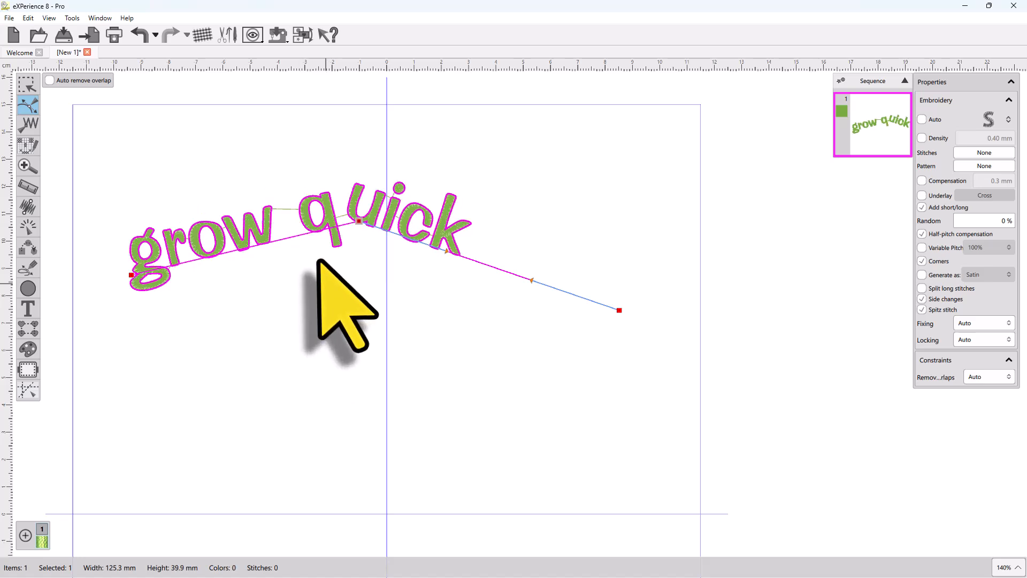
Shift the path's middle node toward "grow", bend the segment under "quick" downward, and return to the Text tool.
drag(361, 221, 282, 215)
drag(461, 278, 457, 300)
click(28, 309)
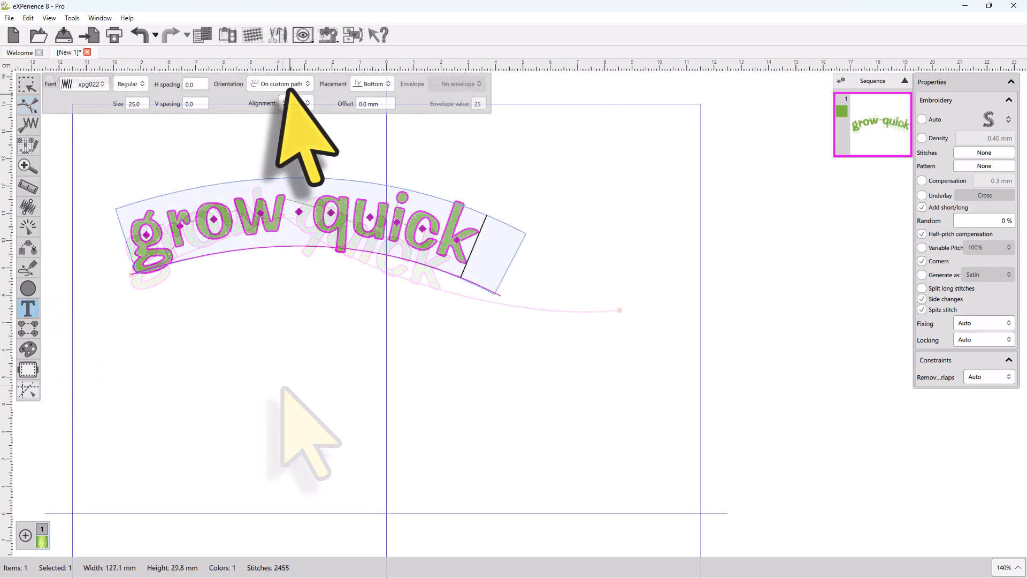
Add "and strong" as a second line under "grow quick", and pull the middle of the custom path downward.
drag(508, 260, 503, 341)
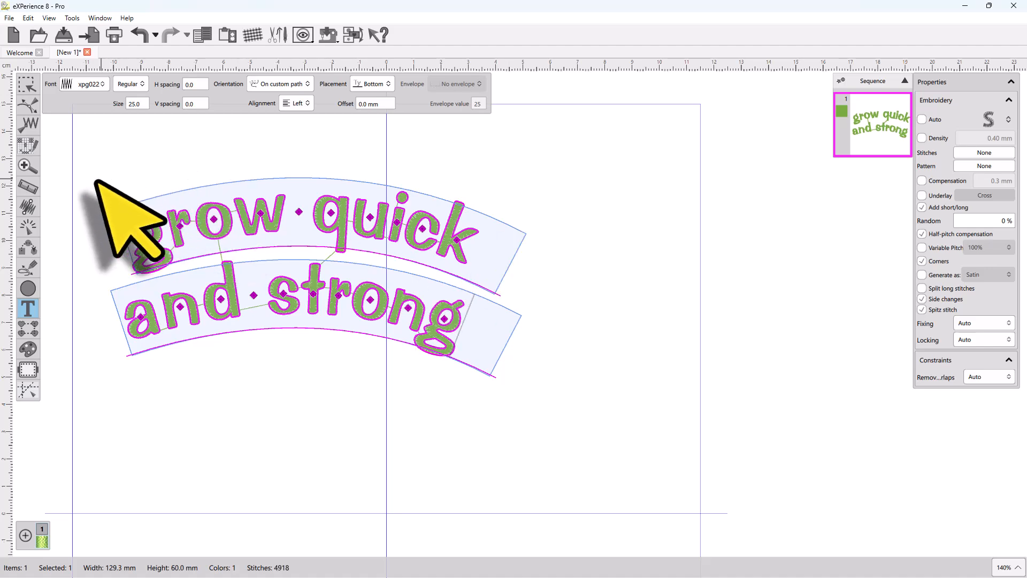
click(28, 105)
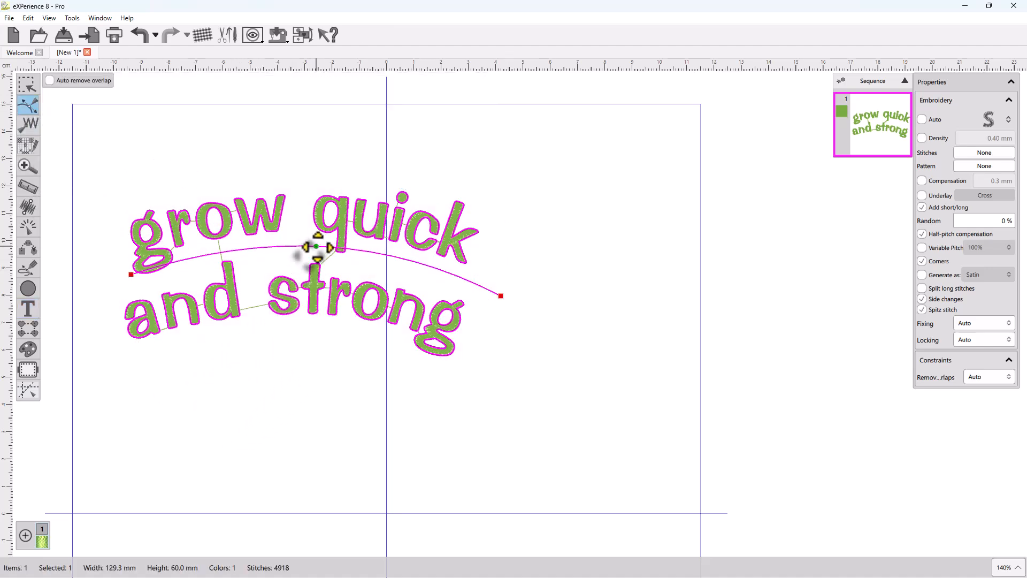
drag(310, 242, 328, 337)
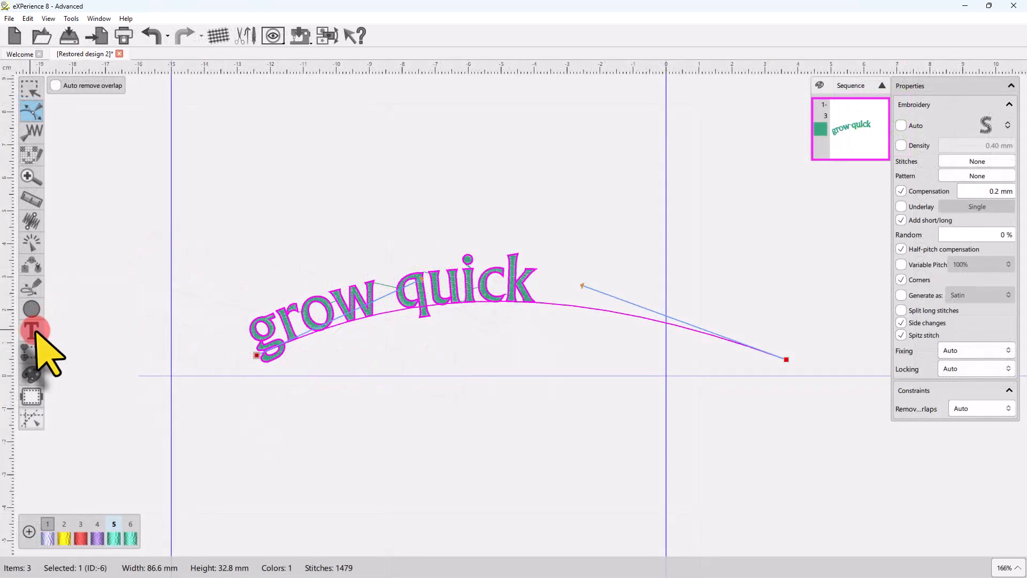
Align the "grow quick" text on its custom path to Center, and switch it to Right.
click(32, 330)
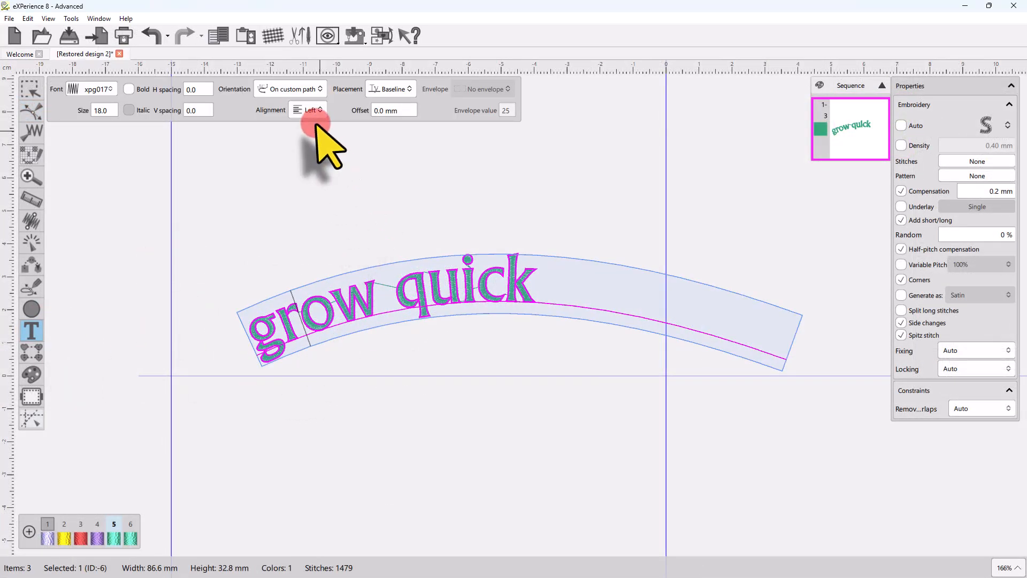
click(321, 146)
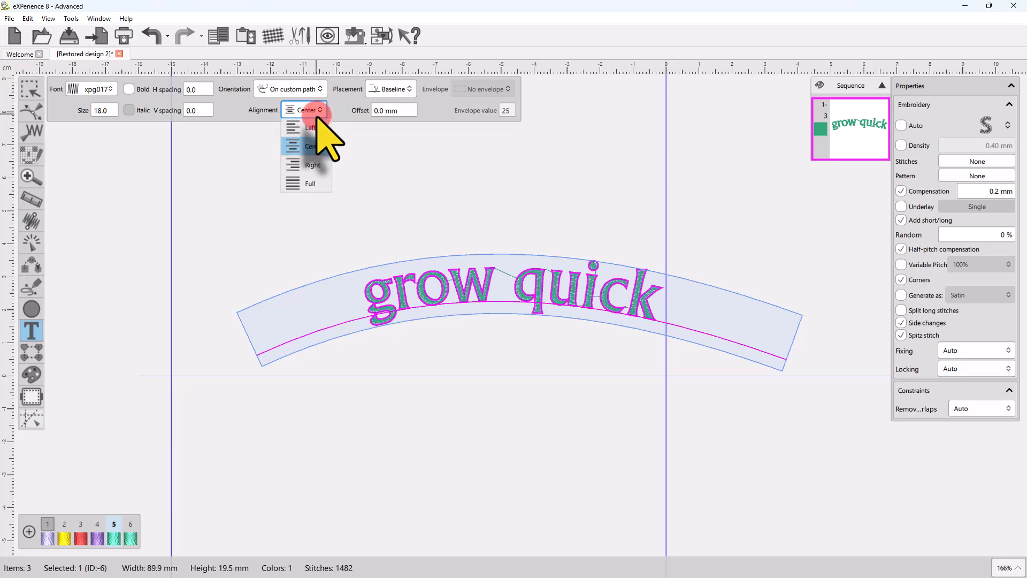
click(321, 164)
Keep the On custom path orientation and set the right-aligned text's placement to Bottom.
click(319, 90)
click(320, 91)
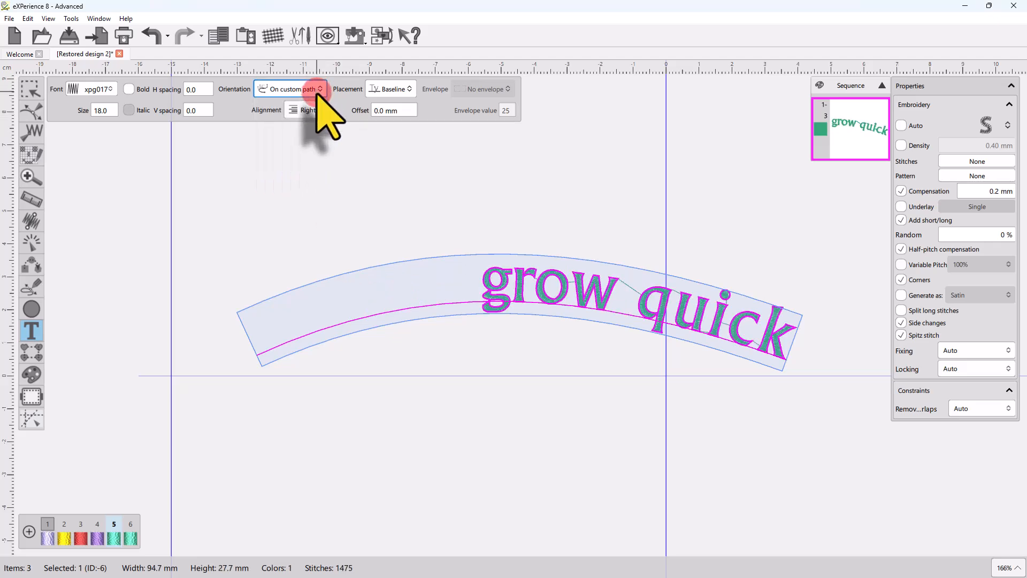
click(398, 89)
click(401, 163)
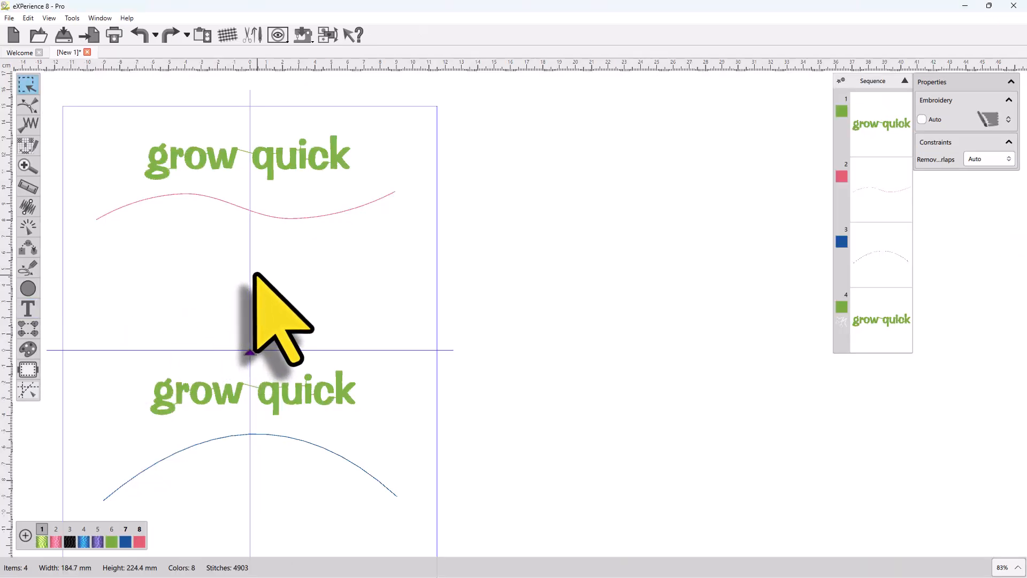
Apply the red wavy curve as the path for the upper "grow quick" text, and deselect both.
click(214, 220)
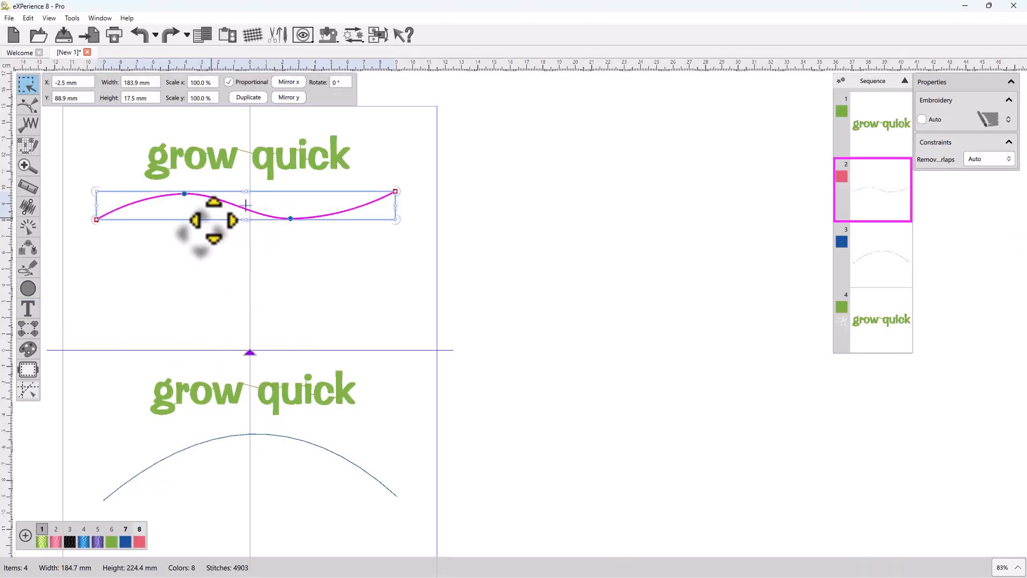
click(241, 454)
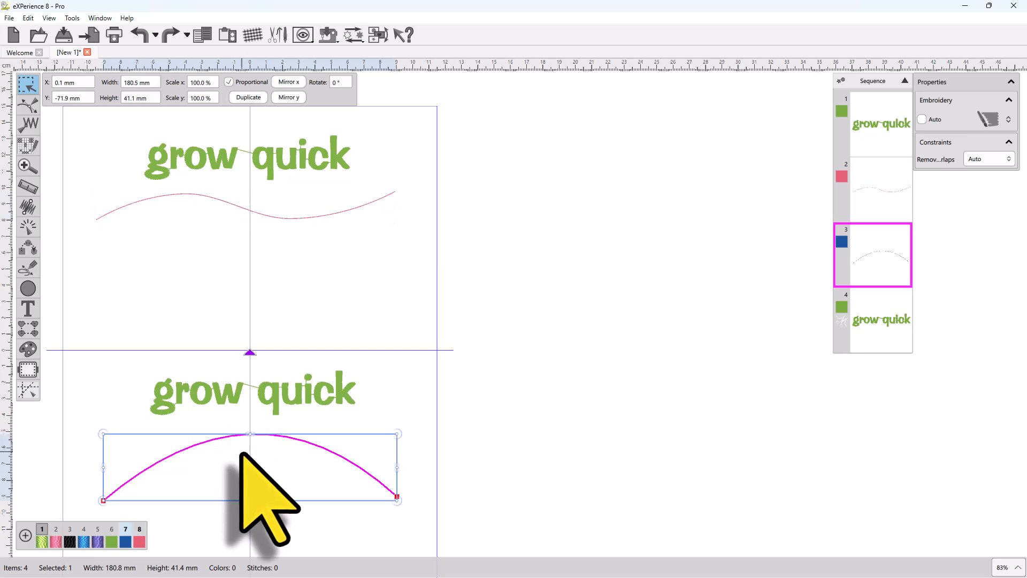
click(266, 163)
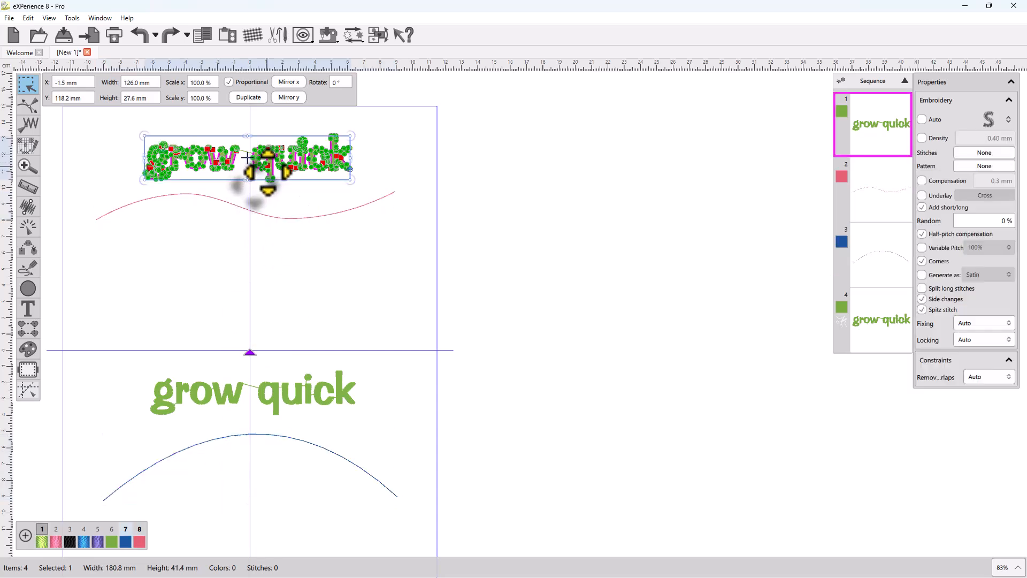
shift+click(238, 208)
right_click(240, 207)
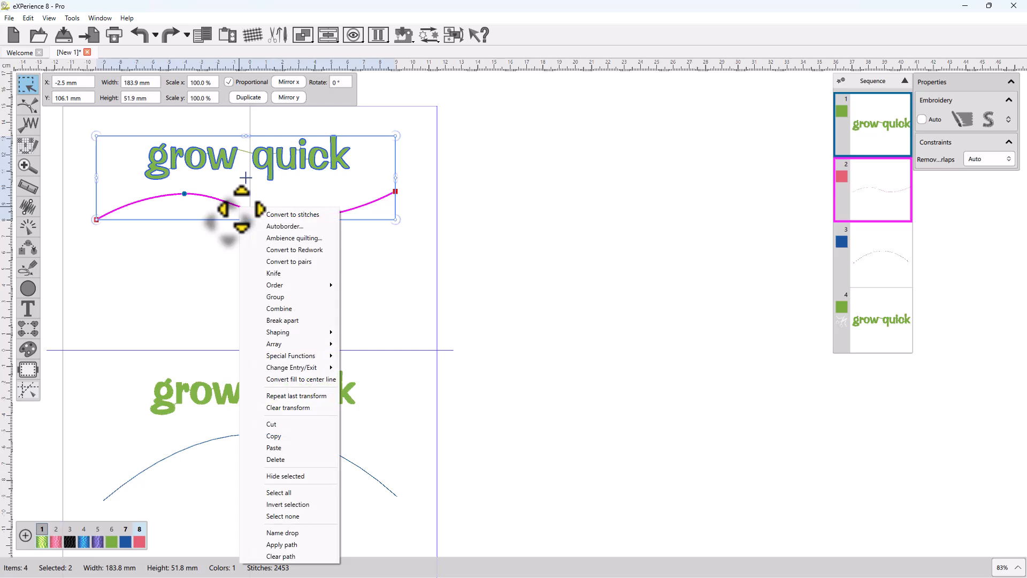
click(274, 547)
click(252, 271)
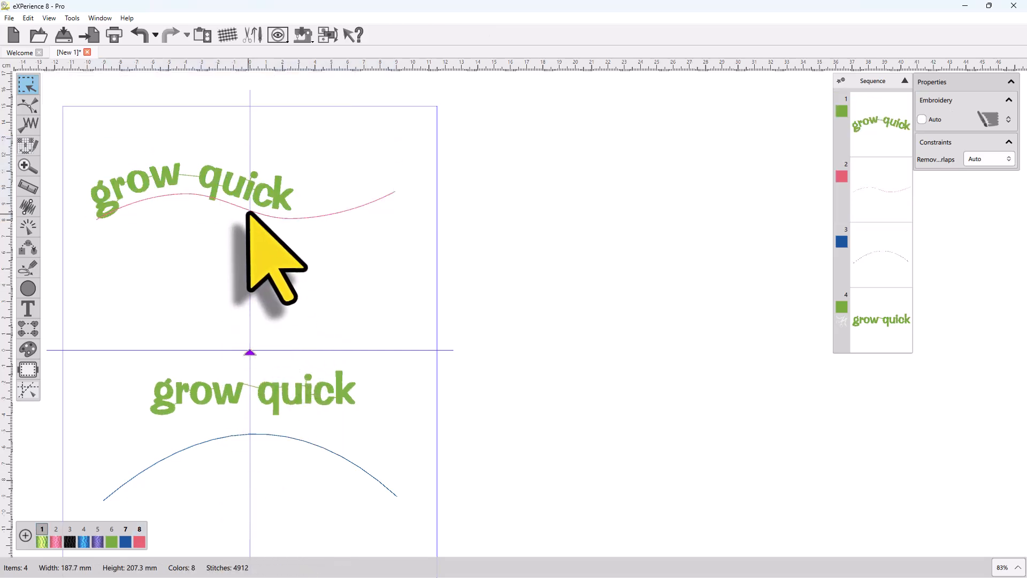
Apply the blue arch as the path for the lower "grow quick" text.
click(278, 394)
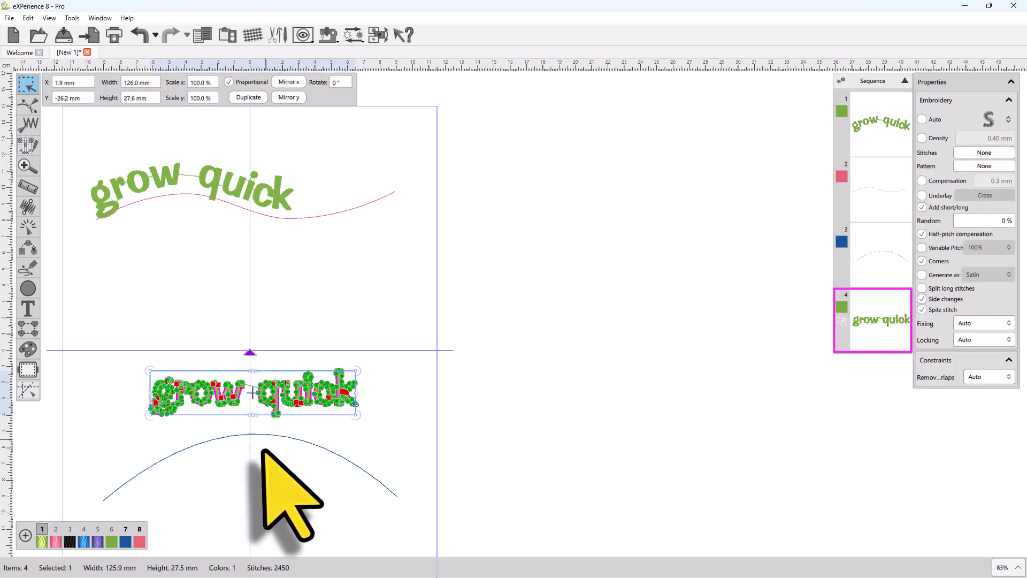
shift+click(250, 434)
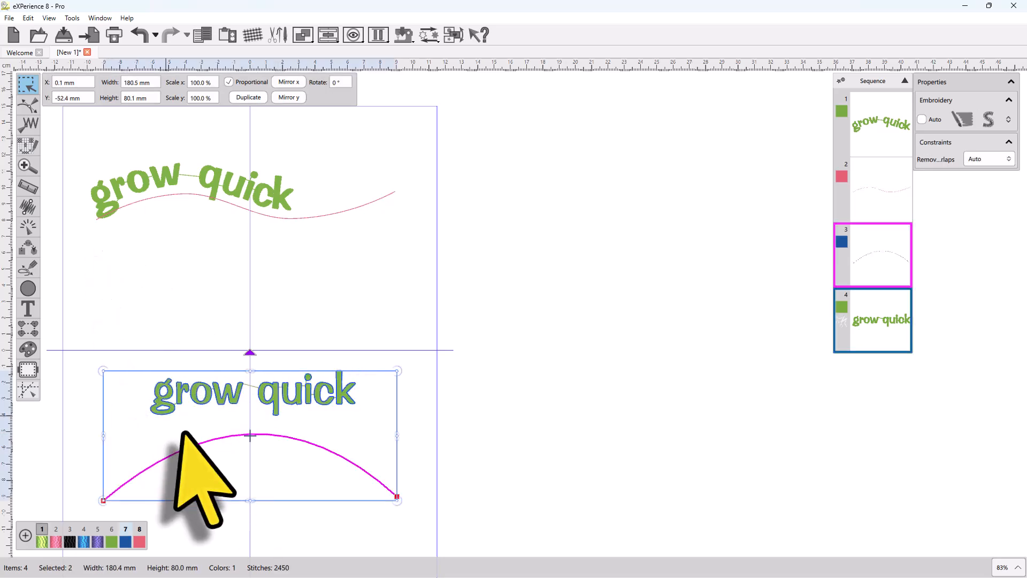
right_click(208, 393)
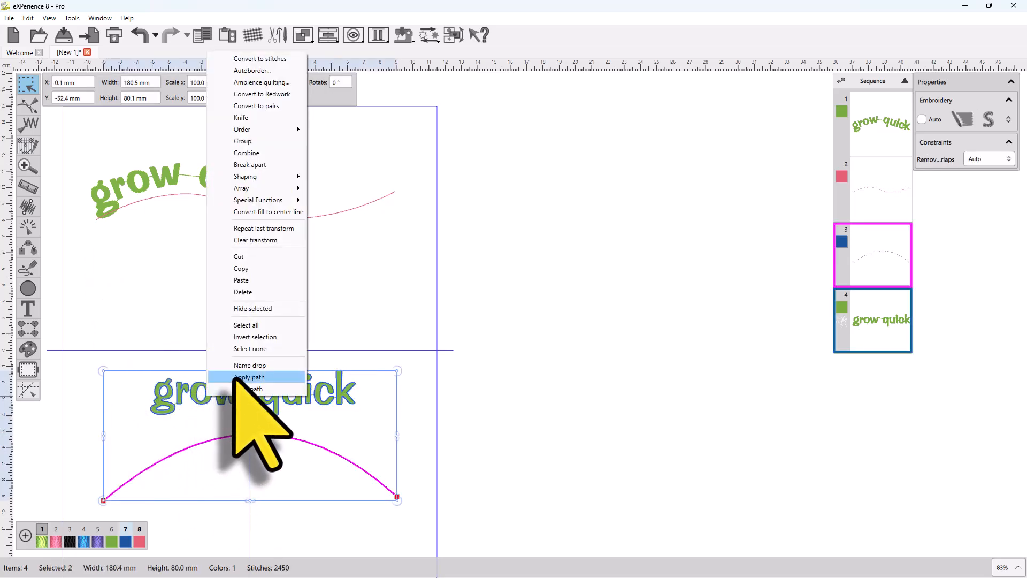
click(234, 377)
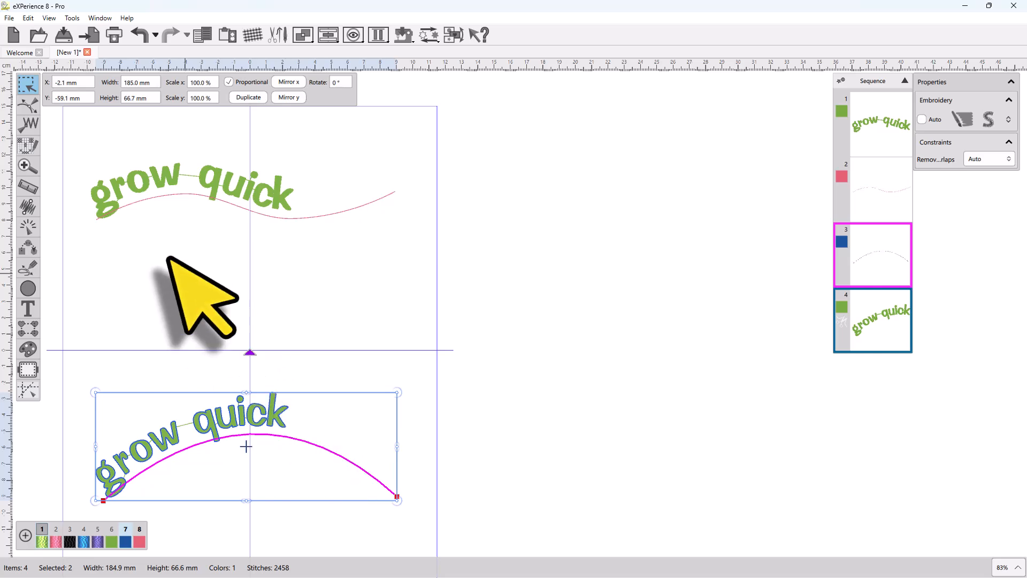
Try Center and Right alignment for the arched "grow quick" text with the Text tool, and set it back to Left.
click(28, 308)
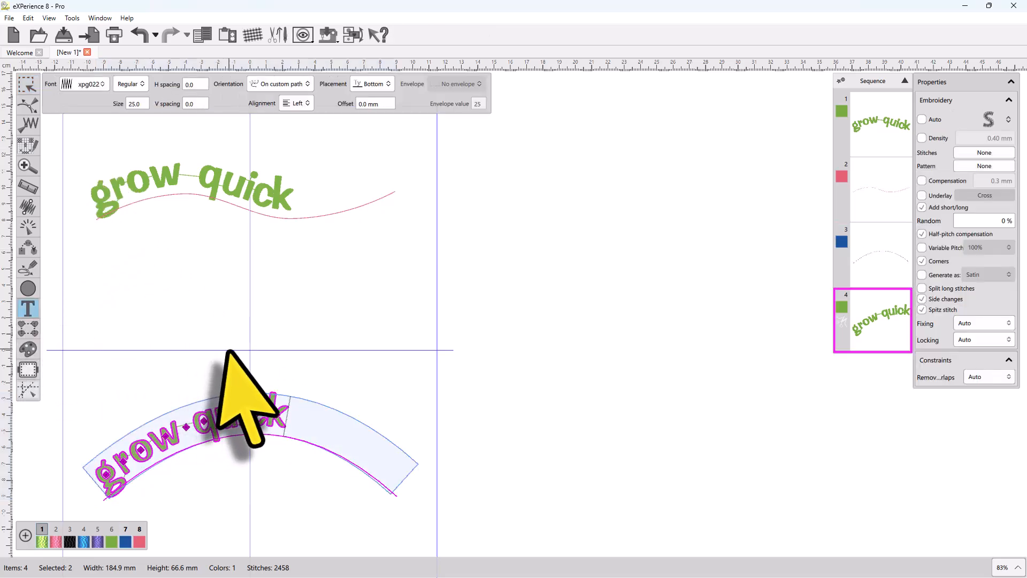
click(295, 103)
click(298, 137)
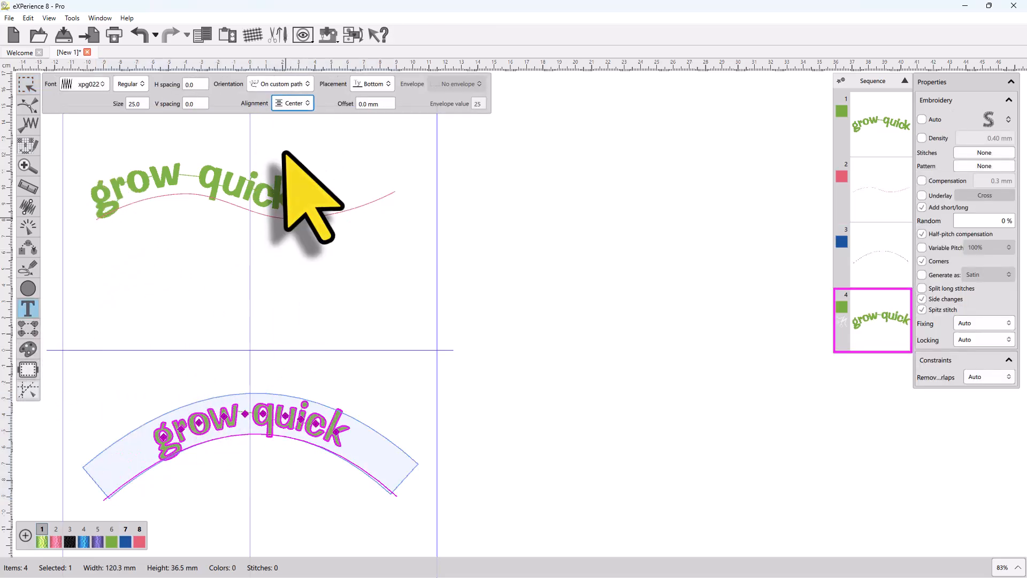
click(294, 103)
click(299, 150)
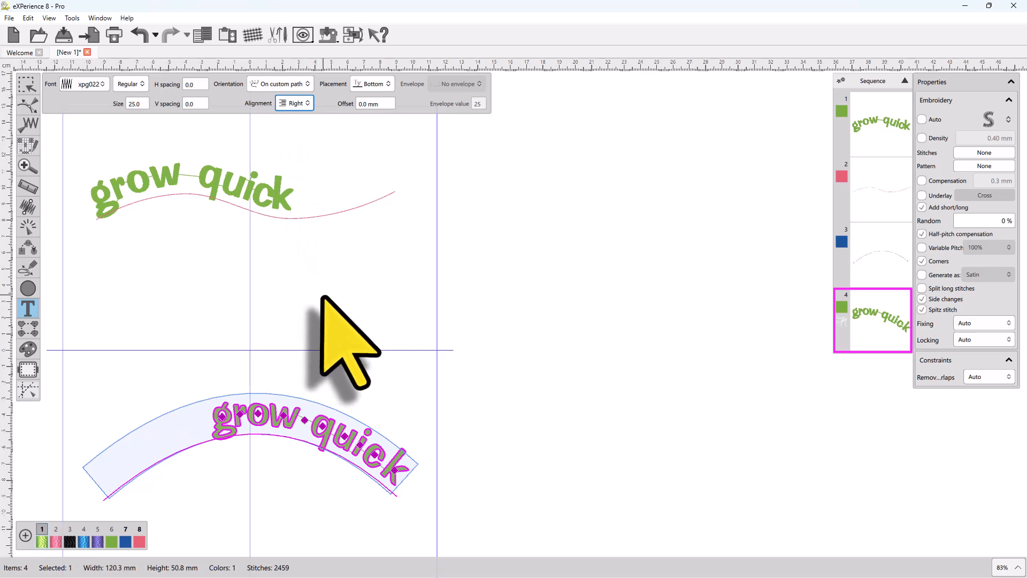
click(295, 102)
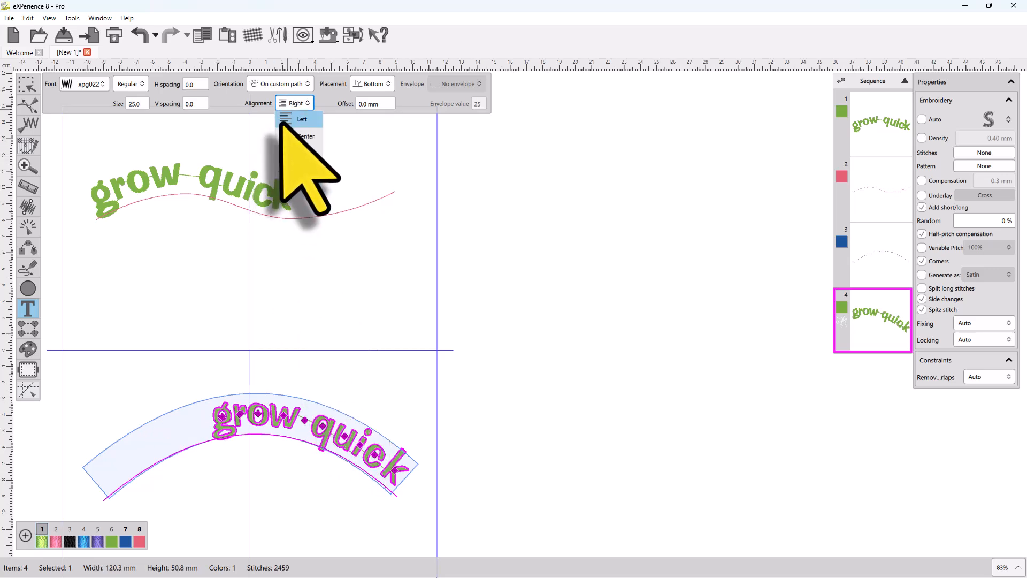
click(298, 124)
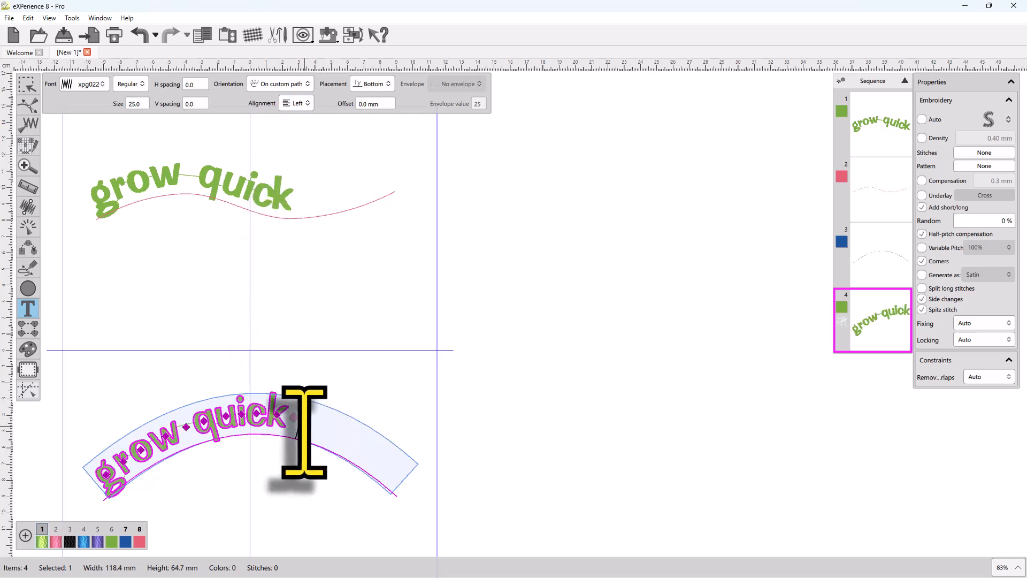
Add "and strong" after the arched "grow quick" text, and move its path's right end node up and inward to shorten the path.
text(strong)
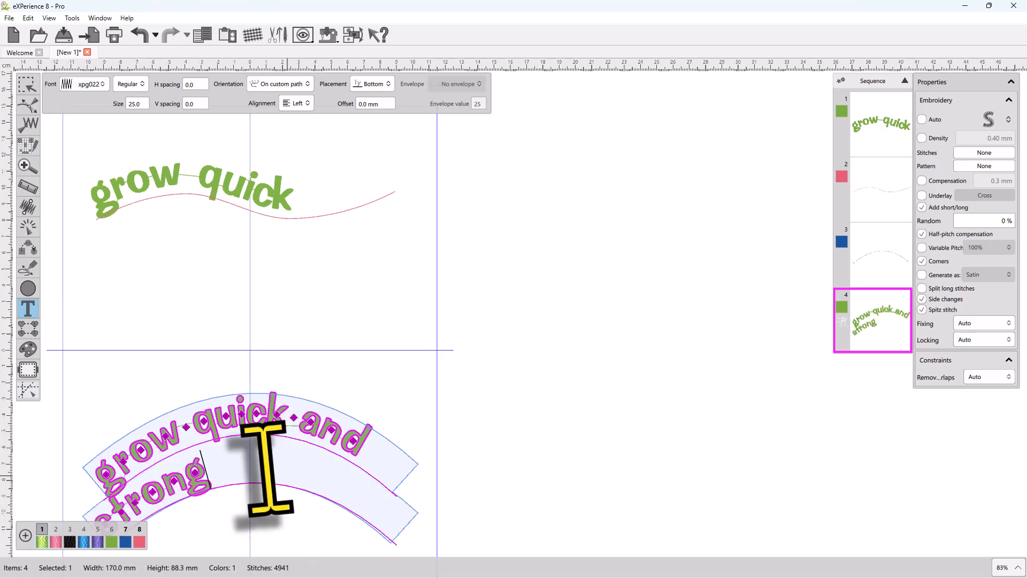
click(28, 105)
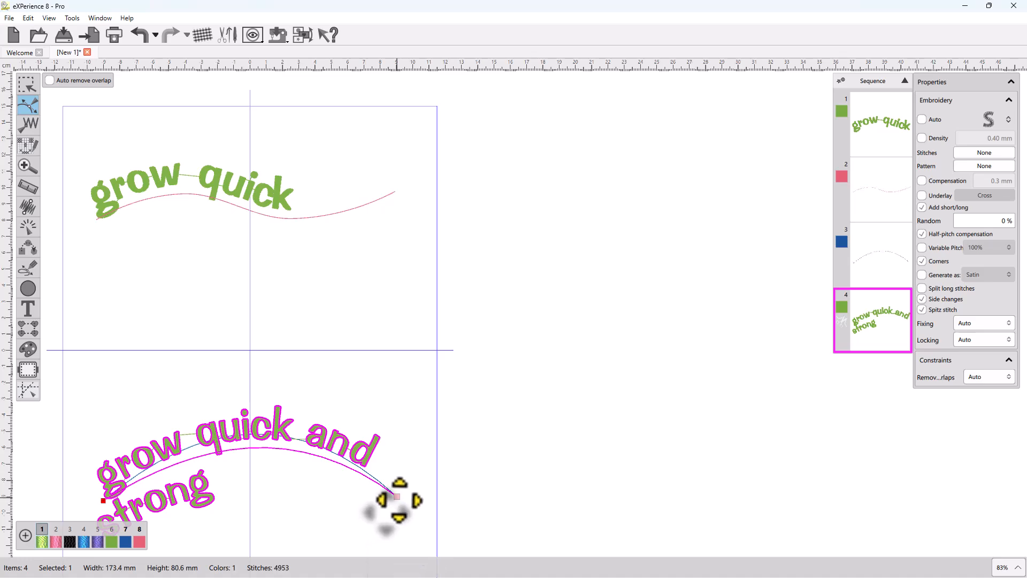
drag(397, 497, 358, 483)
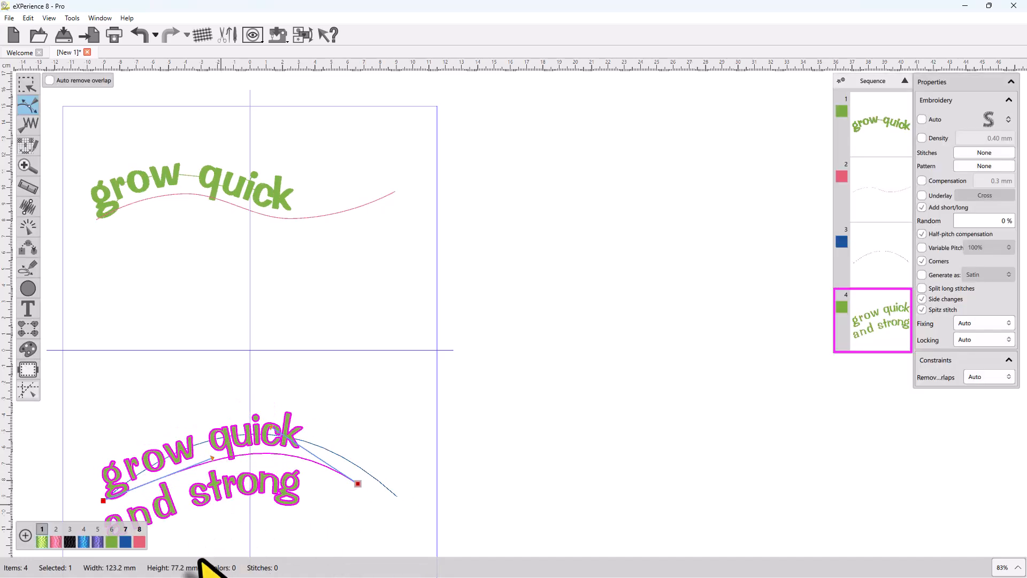
scroll(207, 538, down, 2)
scroll(241, 459, up, 1)
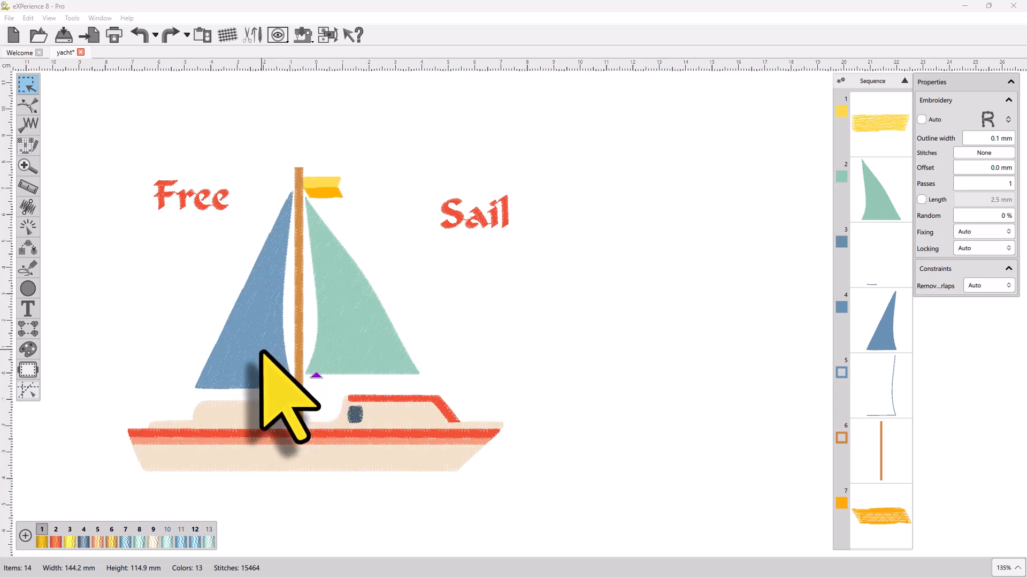
Draw an open line about 37 mm wide and 75 mm high along the blue sail's outer edge, ending at its tip.
click(985, 124)
click(985, 124)
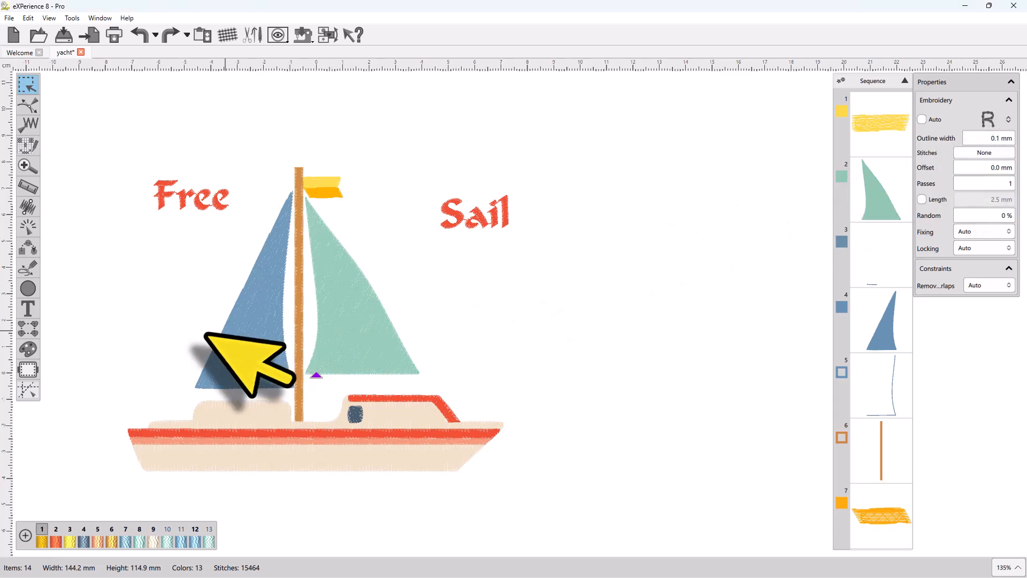
click(28, 267)
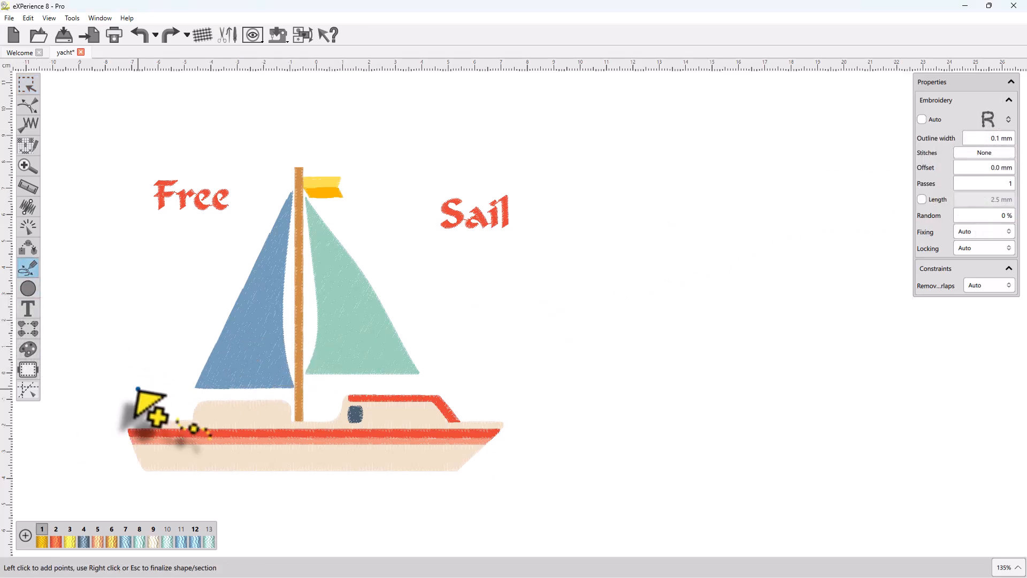
click(193, 386)
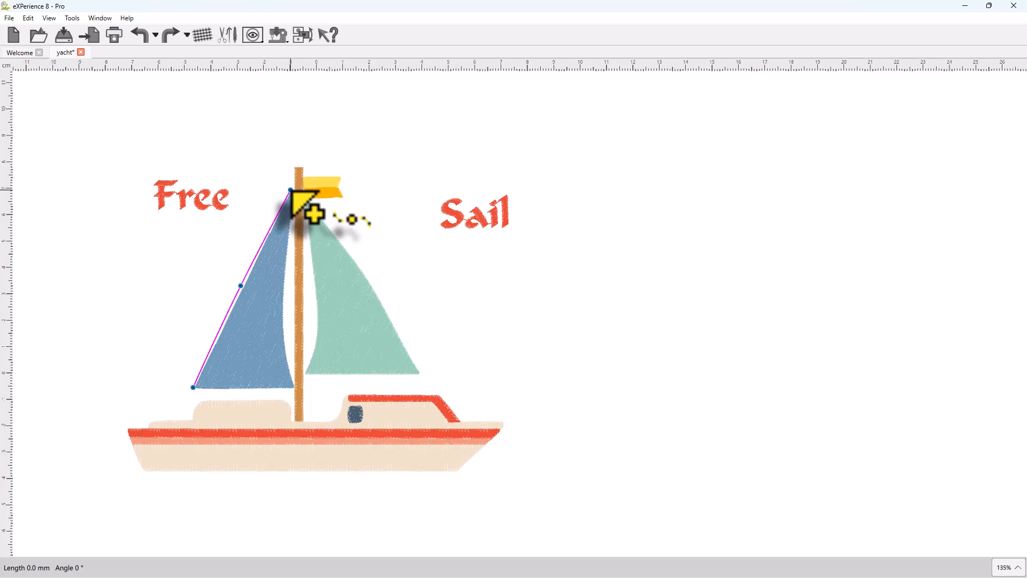
right_click(291, 190)
right_click(292, 191)
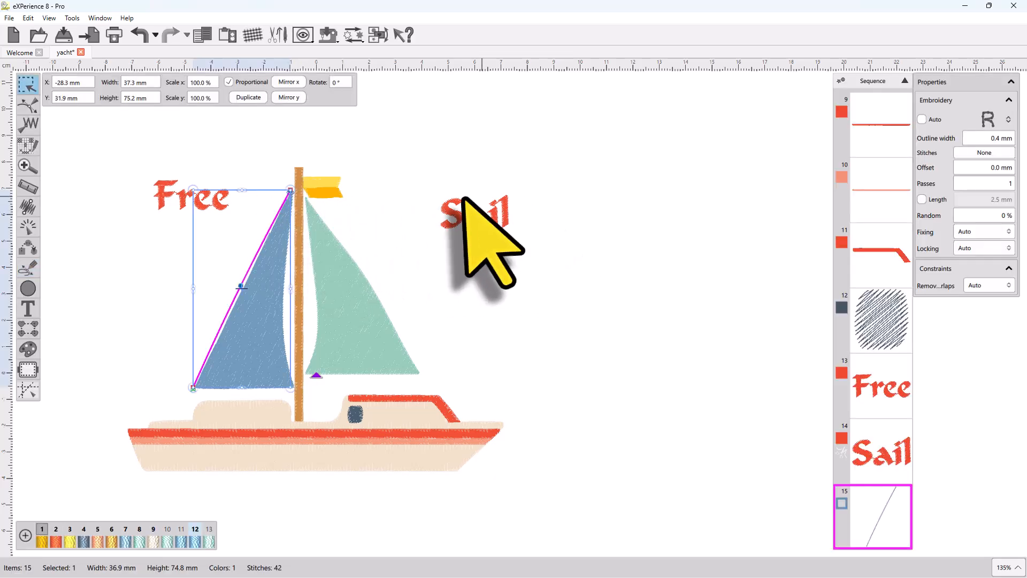
Draw an open four-point curve about 44 mm wide and 67 mm high along the green sail's outer edge, and deselect it.
click(27, 266)
click(33, 266)
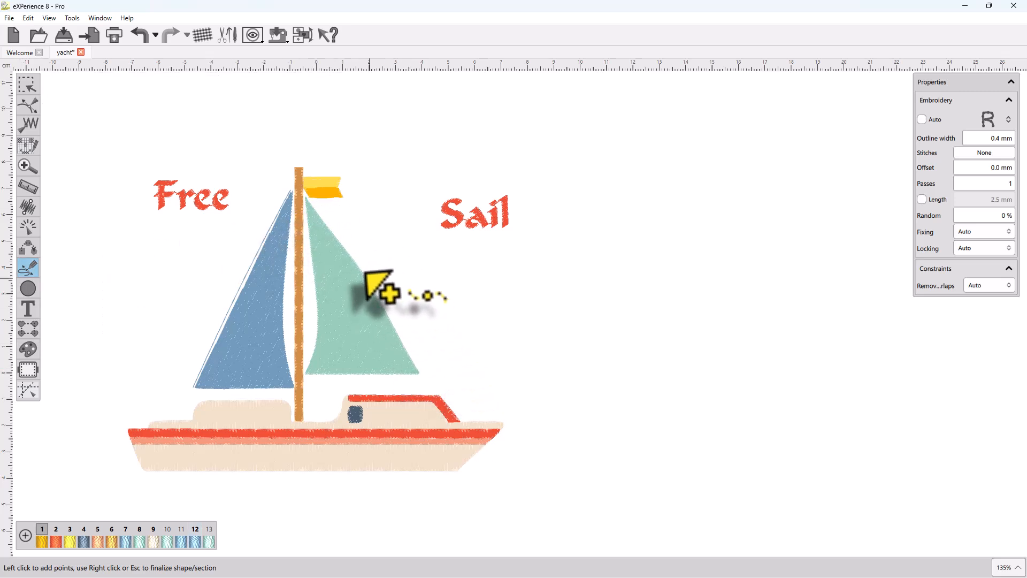
click(309, 198)
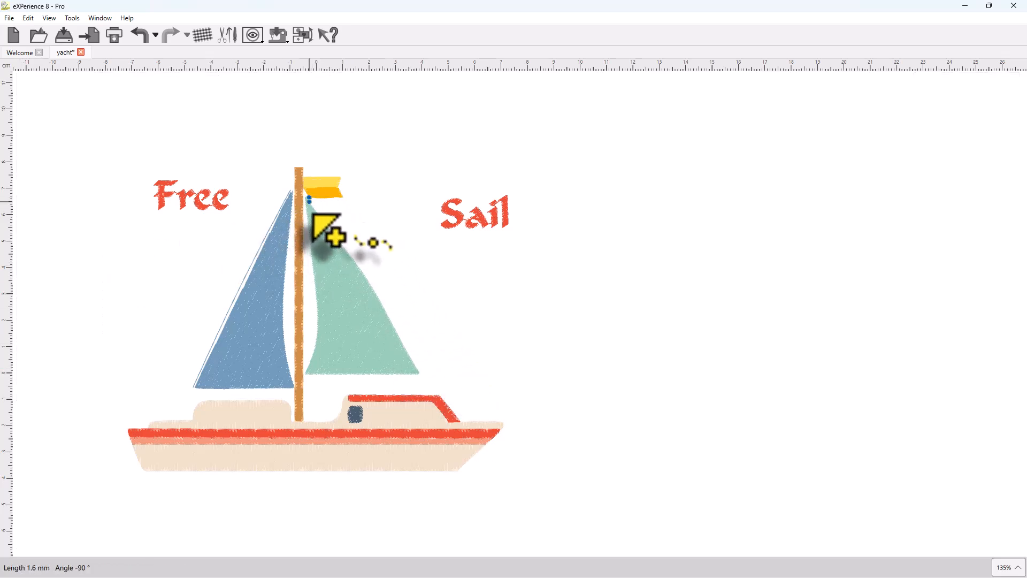
click(359, 261)
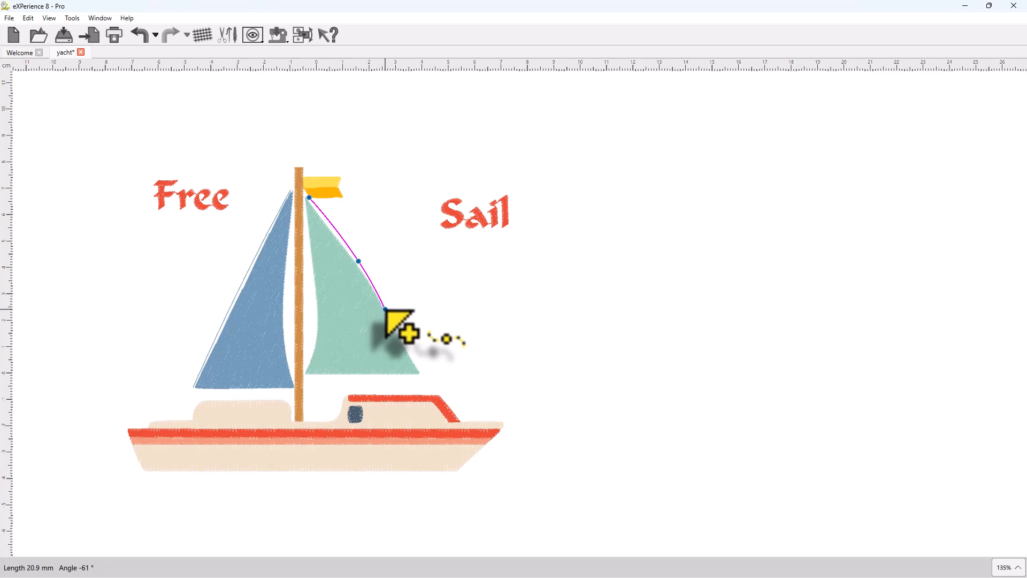
click(392, 316)
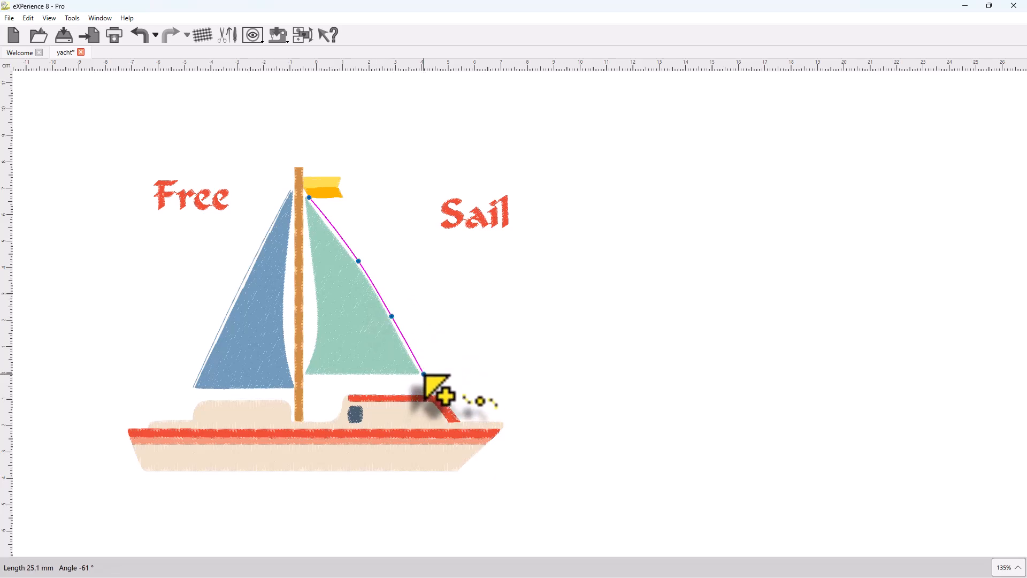
right_click(424, 374)
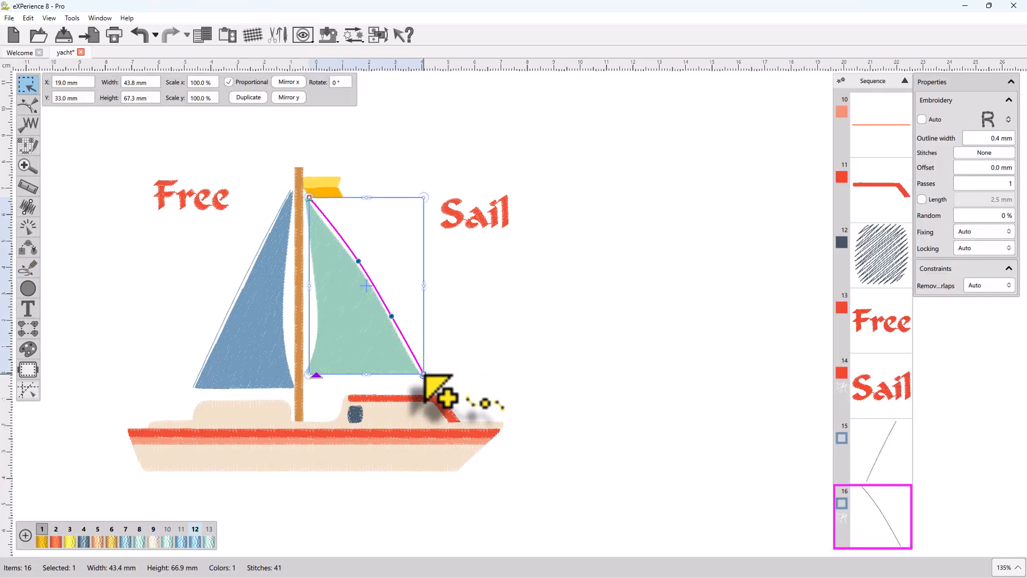
right_click(461, 364)
click(473, 345)
click(473, 345)
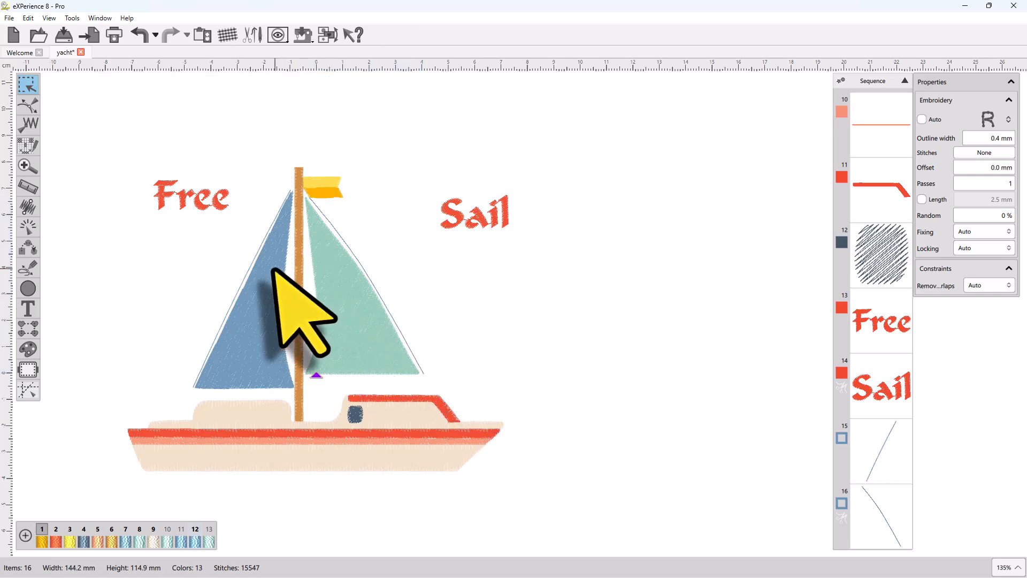
Apply the line beside the blue sail as the path for the "Free" text.
click(193, 198)
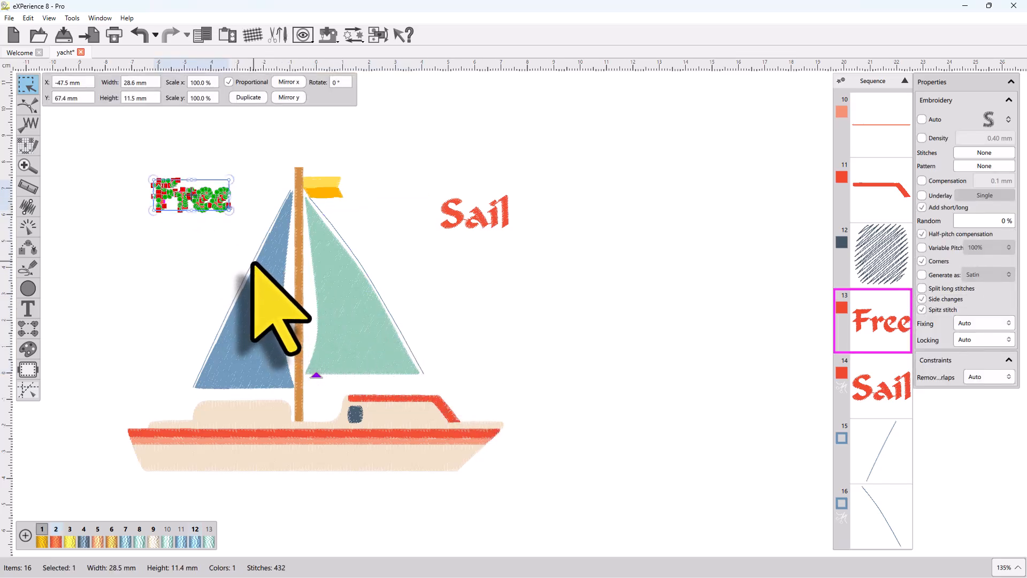
ctrl+click(251, 263)
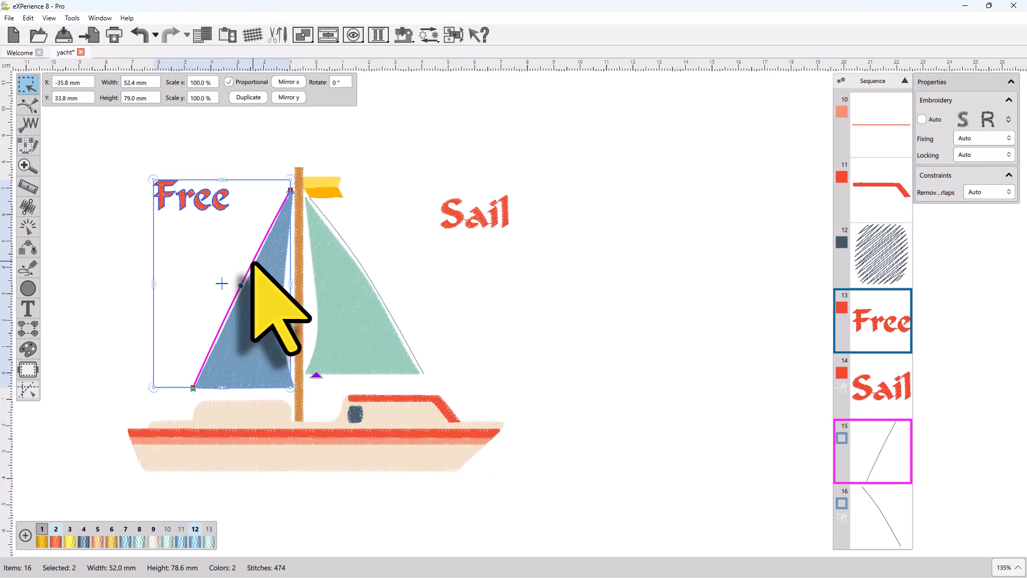
right_click(205, 206)
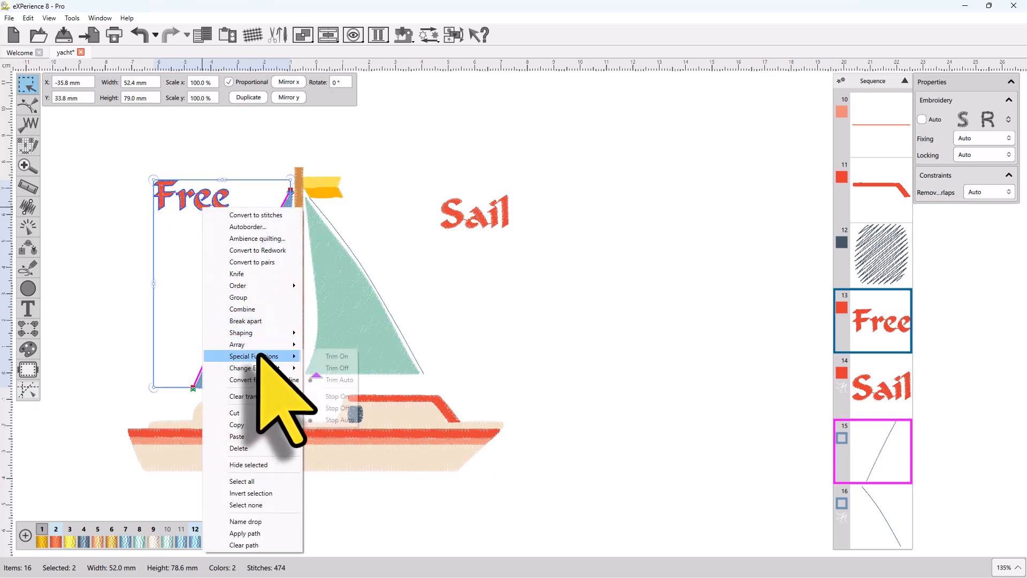
click(245, 533)
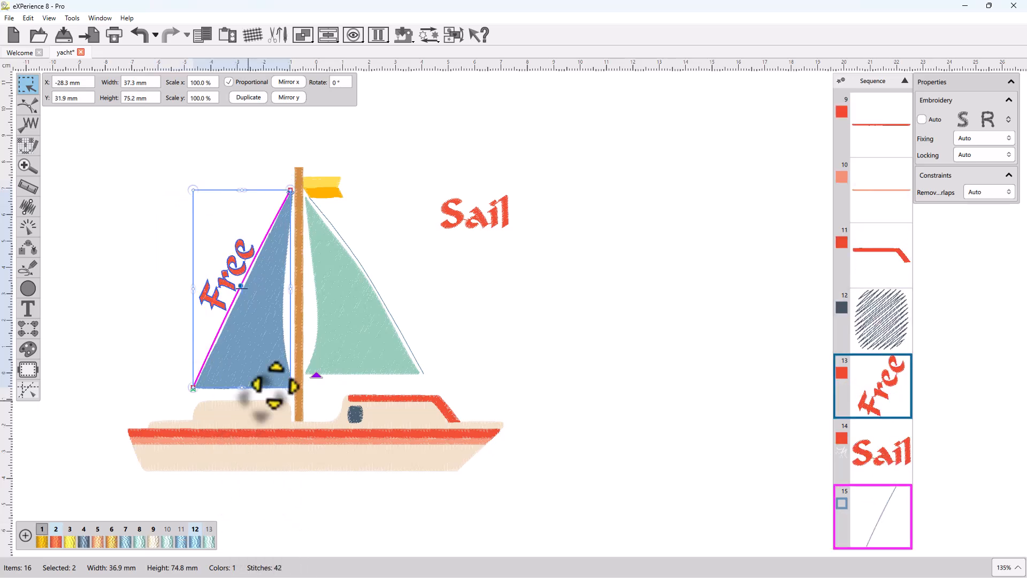
Apply the curve beside the green sail as the path for the "Sail" text.
click(473, 214)
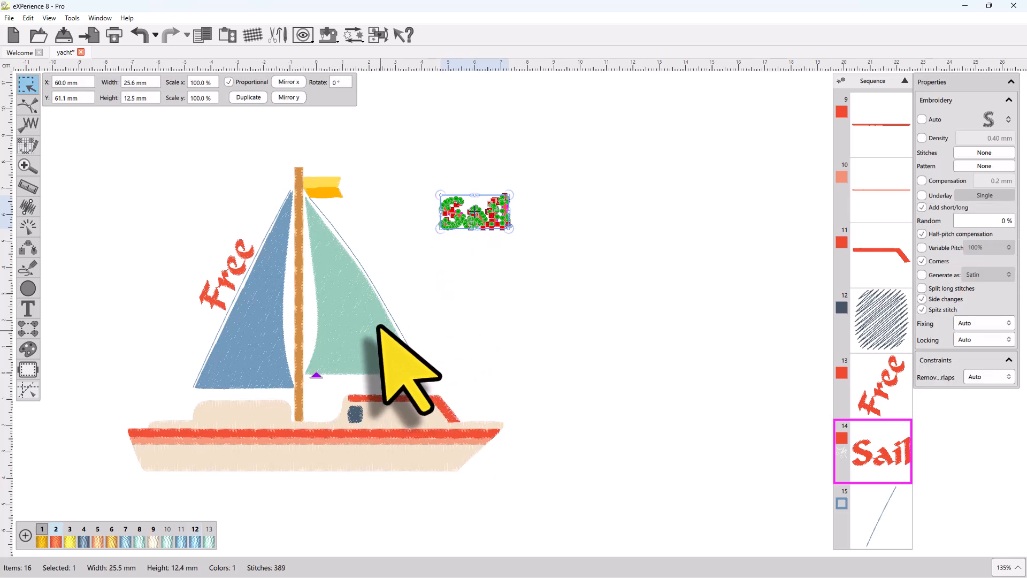
shift+click(385, 309)
right_click(388, 309)
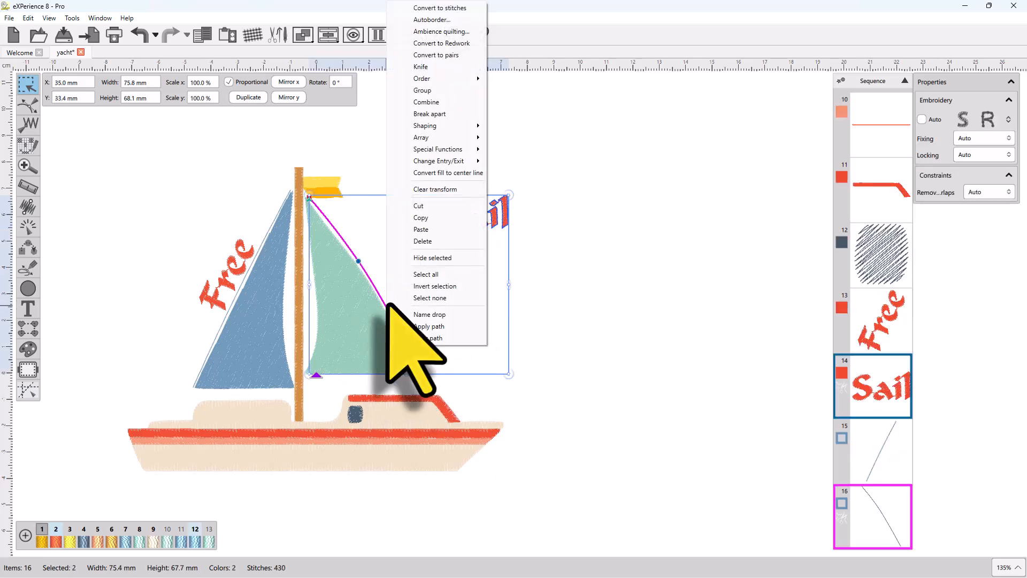
click(420, 326)
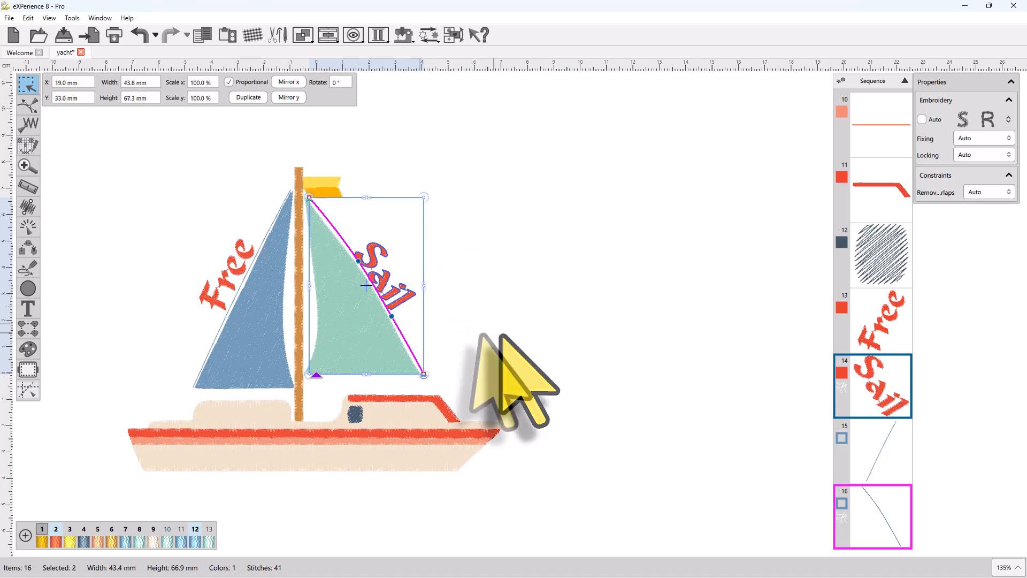
Set the "Sail" text's placement on its path to Bottom.
click(476, 323)
scroll(382, 313, up, 3)
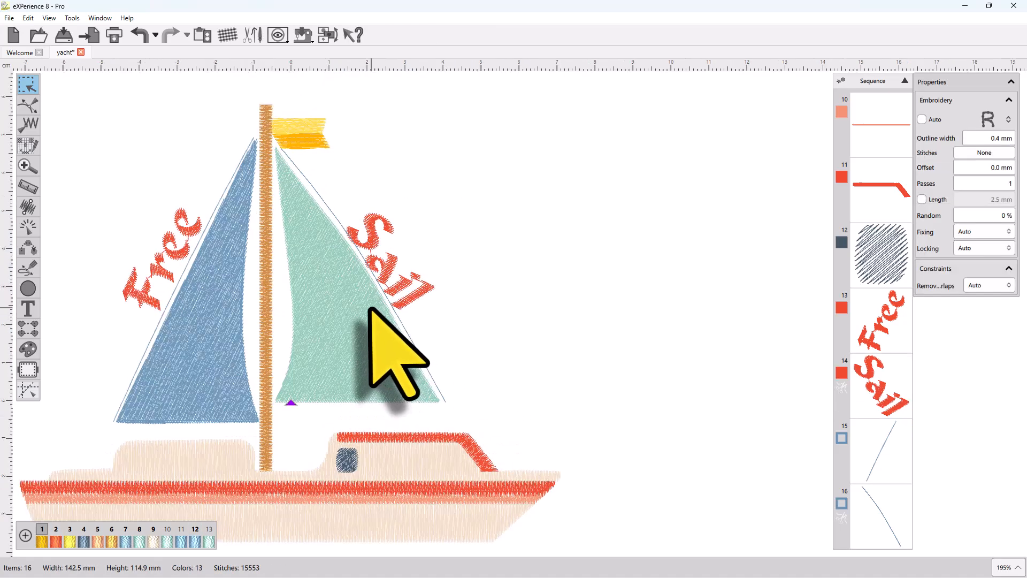
click(378, 274)
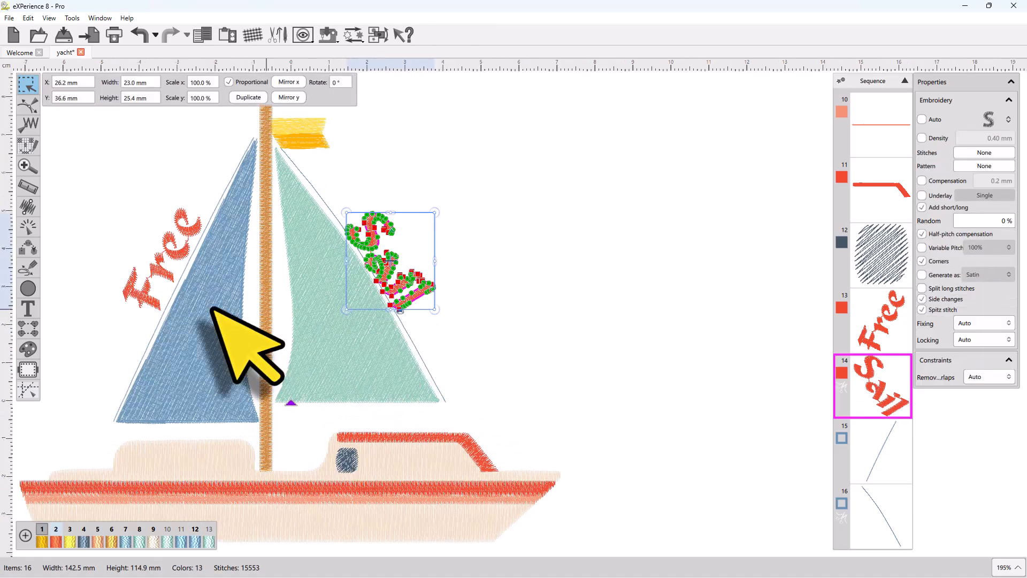
click(29, 309)
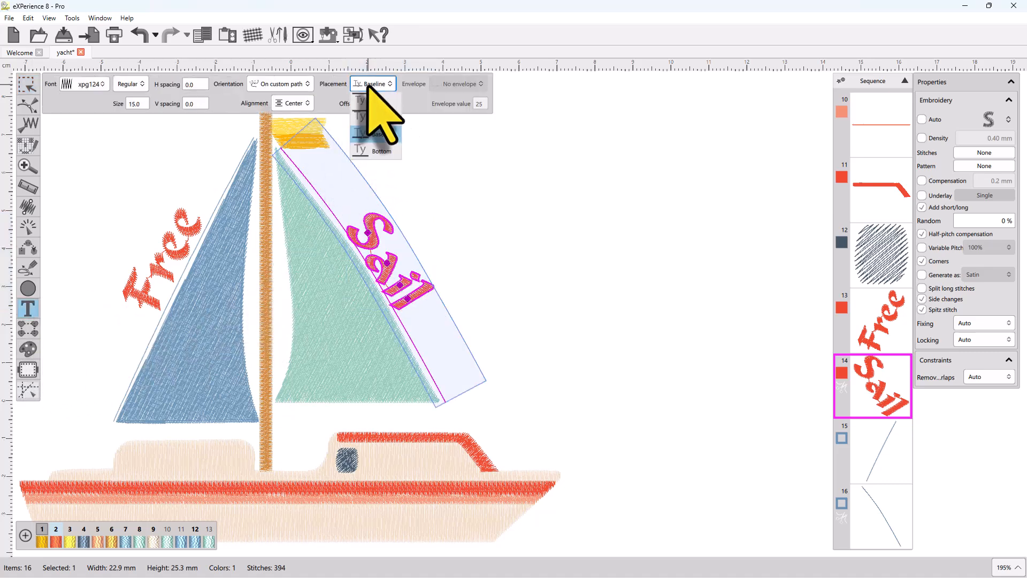
click(374, 149)
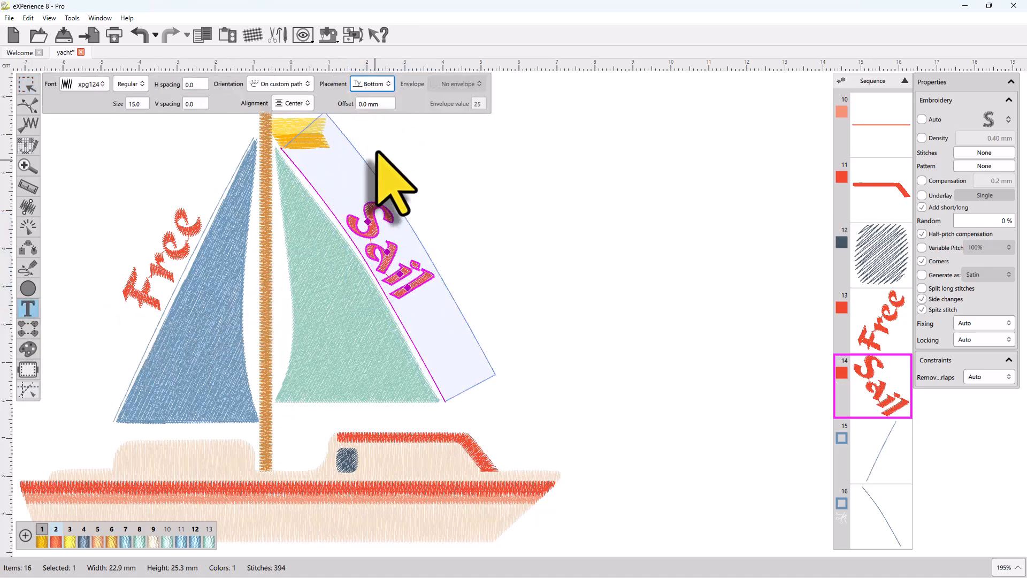
Try left, full and right alignment for the "Sail" text along its path, and restore center alignment.
click(291, 104)
click(296, 120)
click(289, 106)
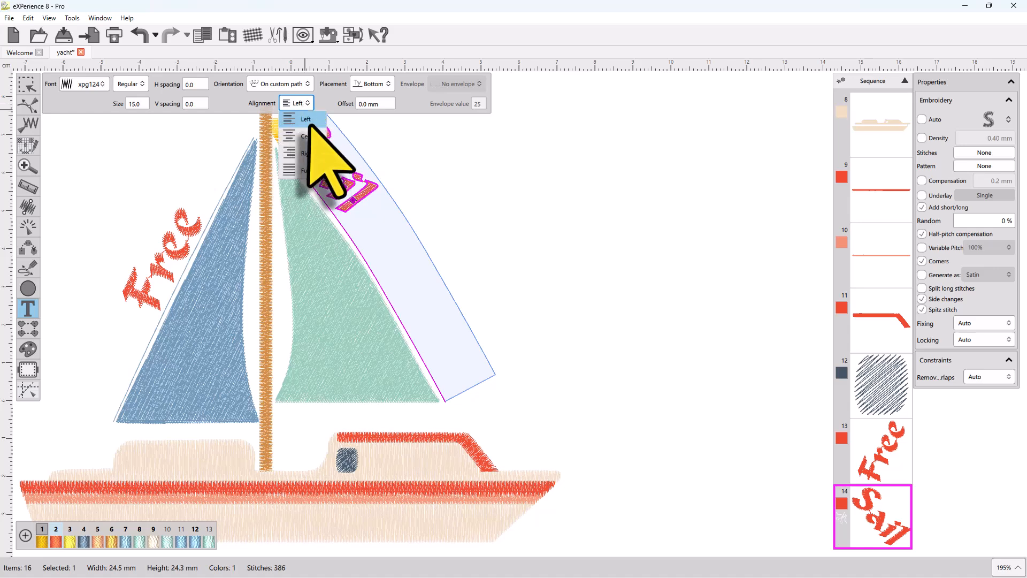
click(298, 169)
click(297, 104)
click(296, 153)
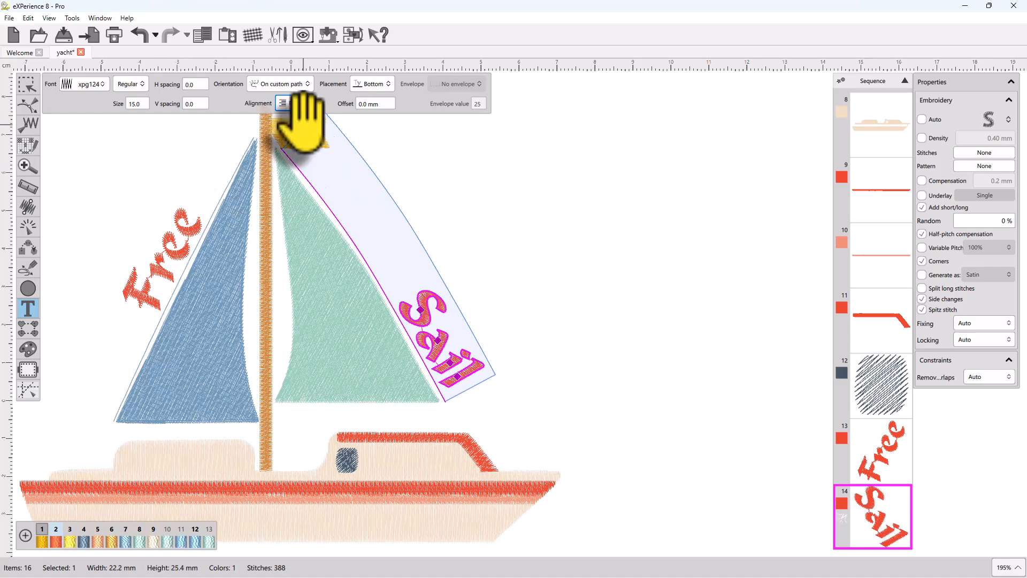
click(296, 136)
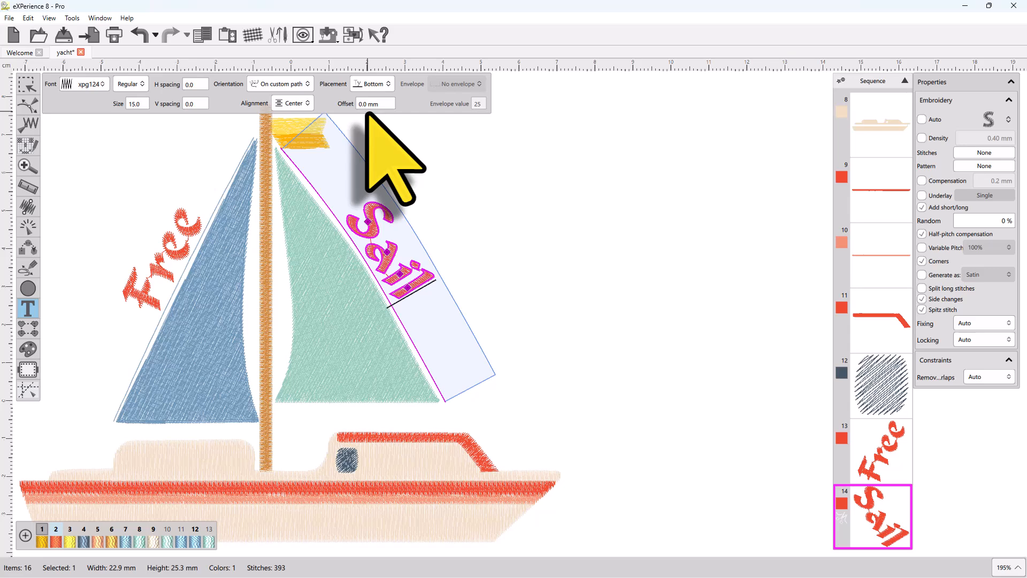
Try baseline and top placement for the "Free" text on its path, and return it to Bottom.
click(162, 257)
click(373, 84)
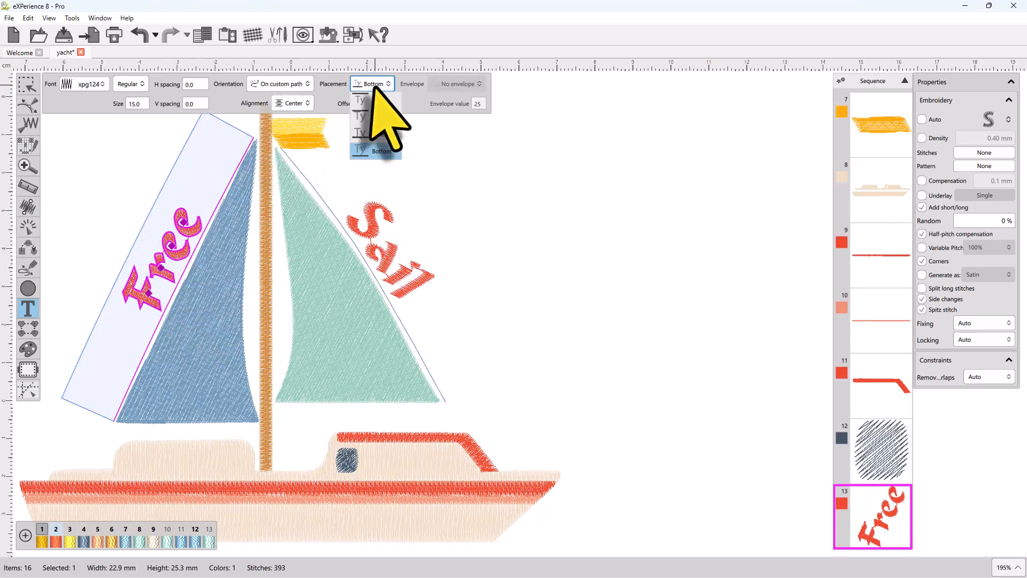
click(368, 134)
click(377, 84)
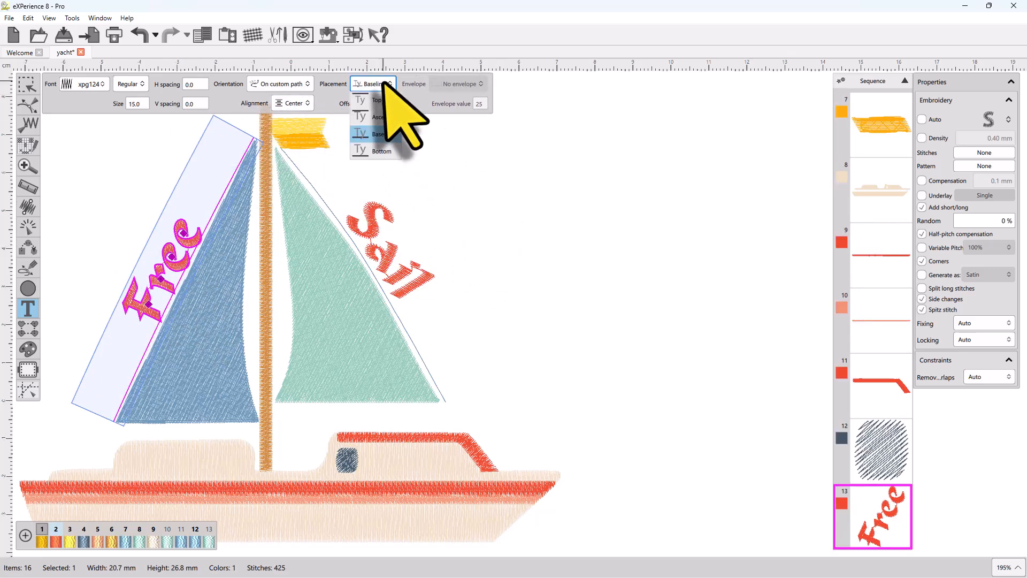
click(381, 99)
click(374, 149)
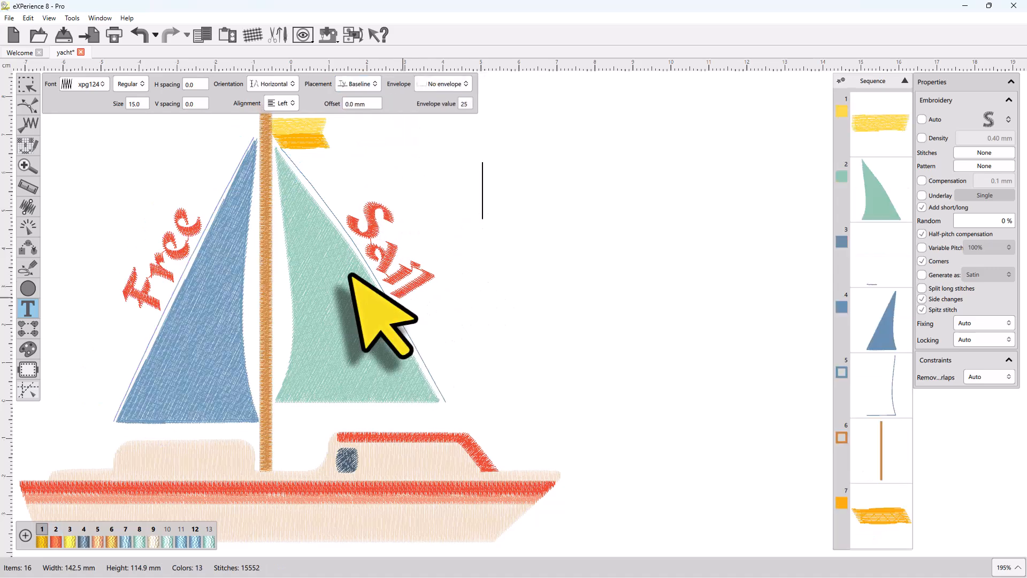
Clear the custom path from the "Free" text and move the lettering outside the blue sail, near mid-height.
scroll(321, 268, down, 3)
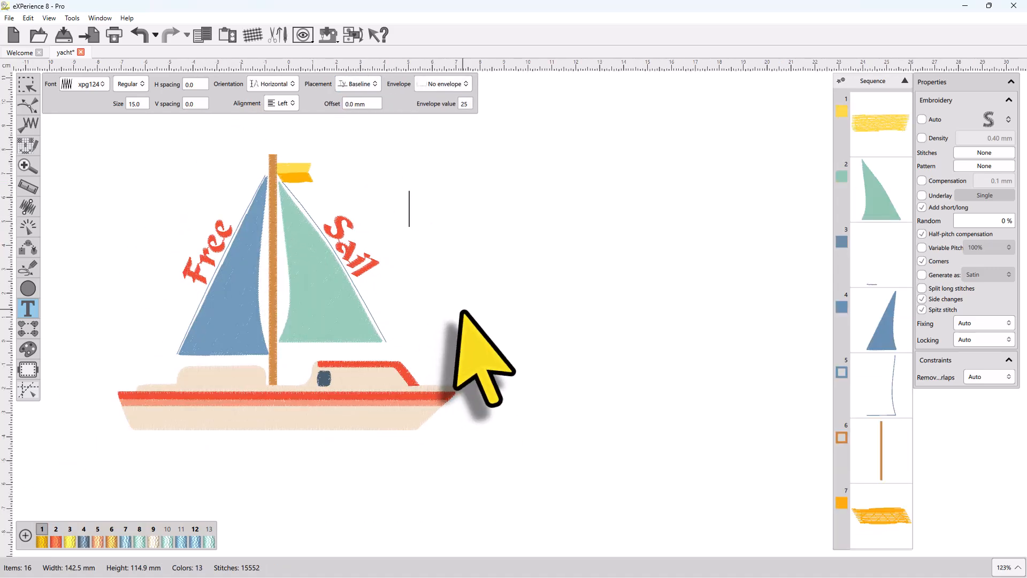
click(202, 266)
click(28, 86)
click(177, 323)
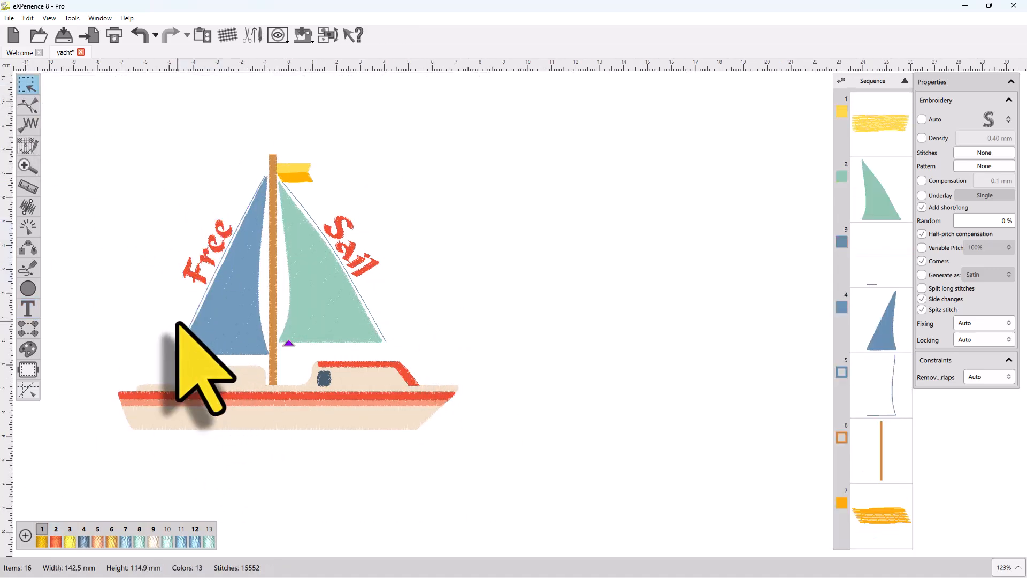
click(197, 273)
right_click(198, 276)
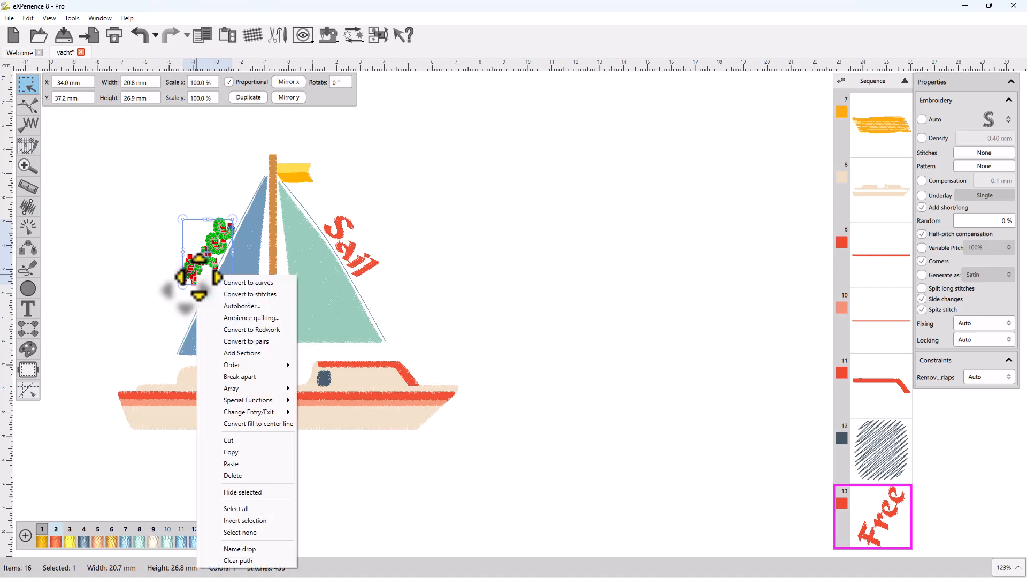
click(213, 549)
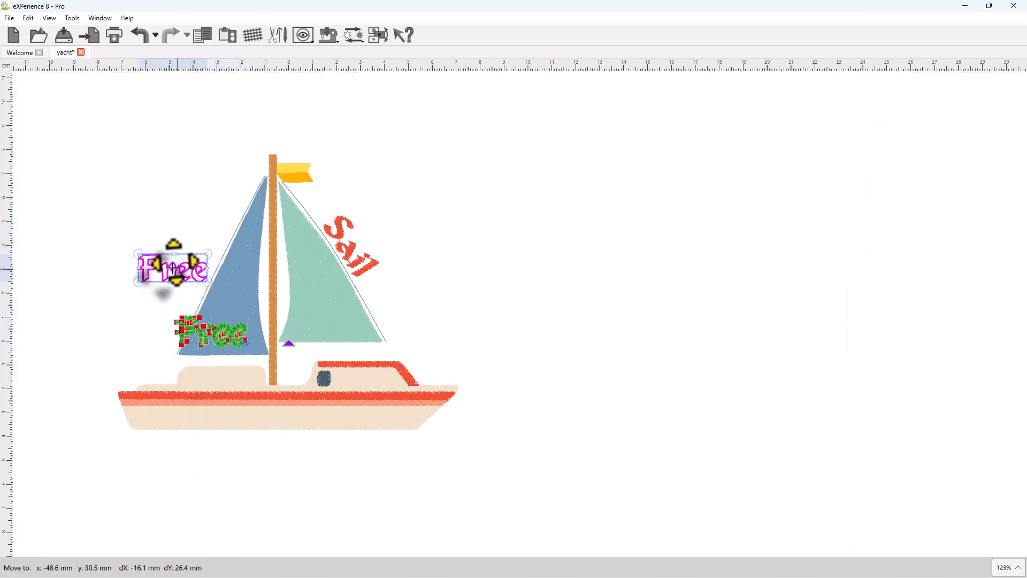
Clear the custom path from the "Sail" text, move the lettering outside the green sail's upper edge, and deselect it.
click(348, 247)
right_click(348, 258)
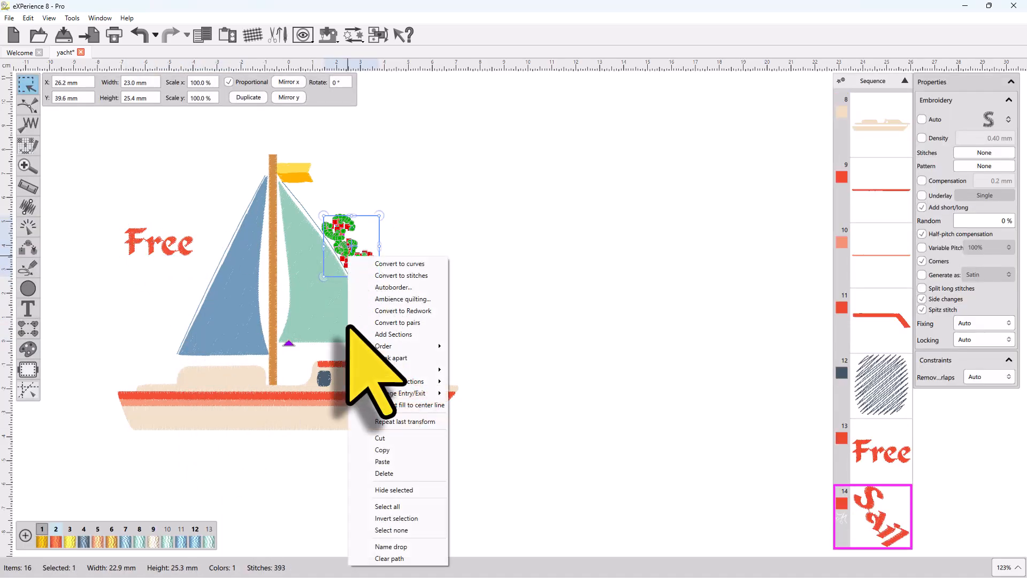
click(389, 558)
drag(321, 329, 390, 230)
click(523, 370)
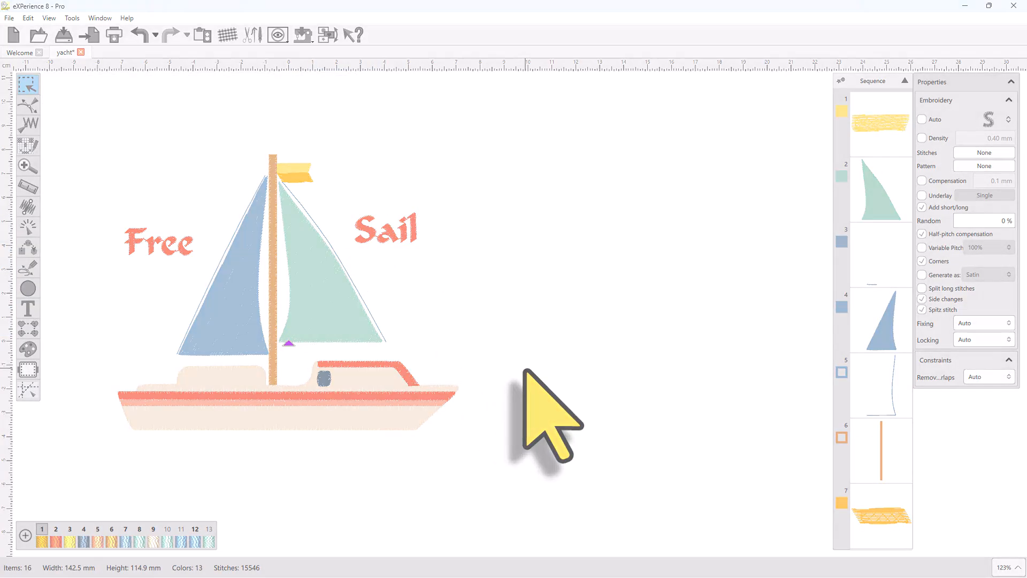